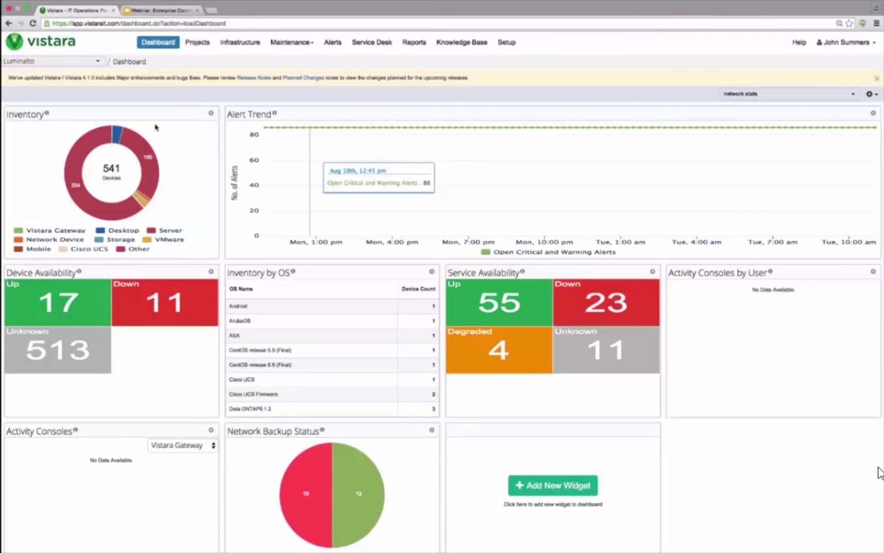
Step: Switch the dashboard from Luminalto to Acme Inc. and back to Luminalto
{"action": "left_click", "coordinate": [64, 62]}
{"action": "left_click", "coordinate": [57, 138]}
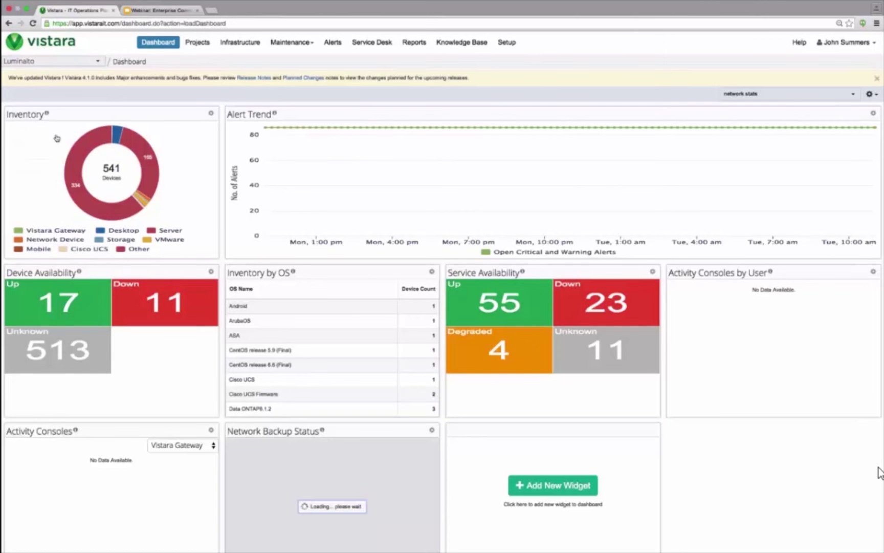
{"action": "left_click", "coordinate": [68, 63]}
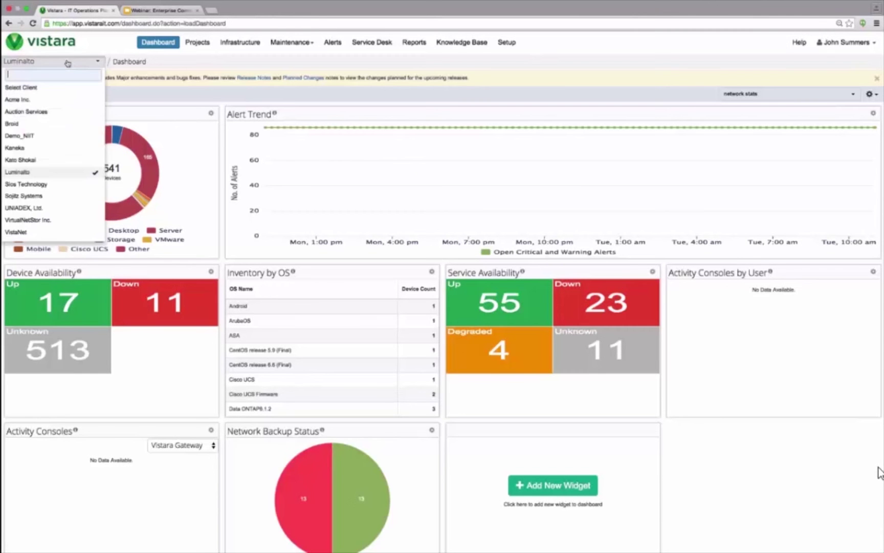
{"action": "left_click", "coordinate": [48, 102]}
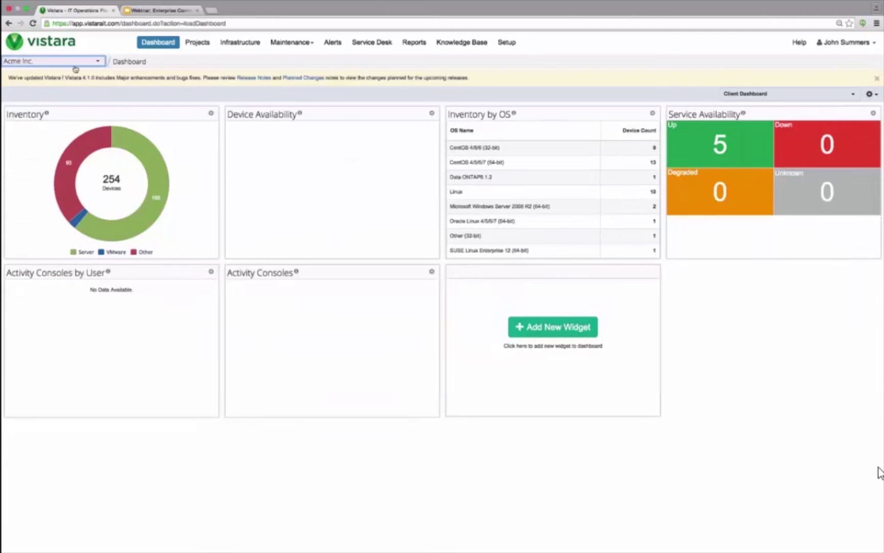
{"action": "left_click", "coordinate": [74, 62]}
{"action": "left_click", "coordinate": [59, 173]}
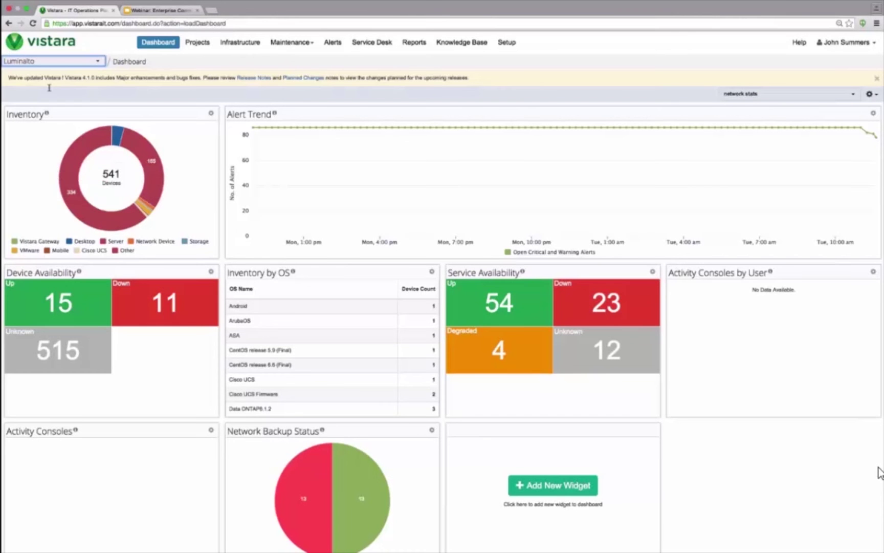
Step: Show the partner-wide dashboard covering all clients' 937 devices
{"action": "left_click", "coordinate": [46, 61]}
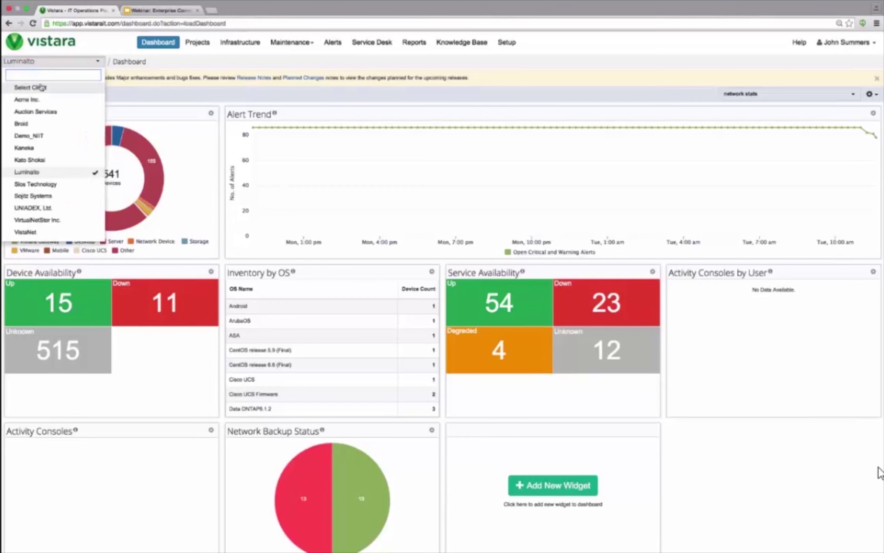
{"action": "left_click", "coordinate": [42, 87]}
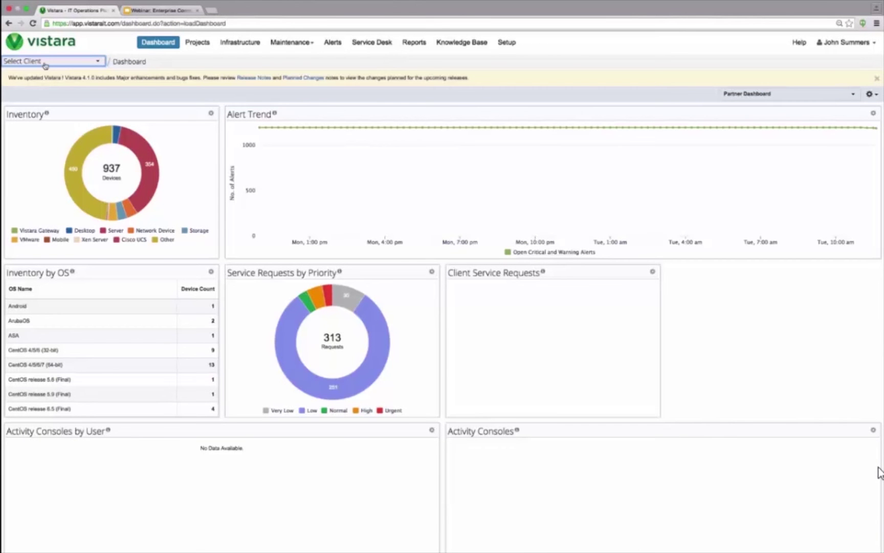
{"action": "left_click", "coordinate": [45, 65]}
Step: On the Luminalto dashboard, move Service Availability ahead of Inventory by OS without adding widgets
{"action": "left_click", "coordinate": [41, 172]}
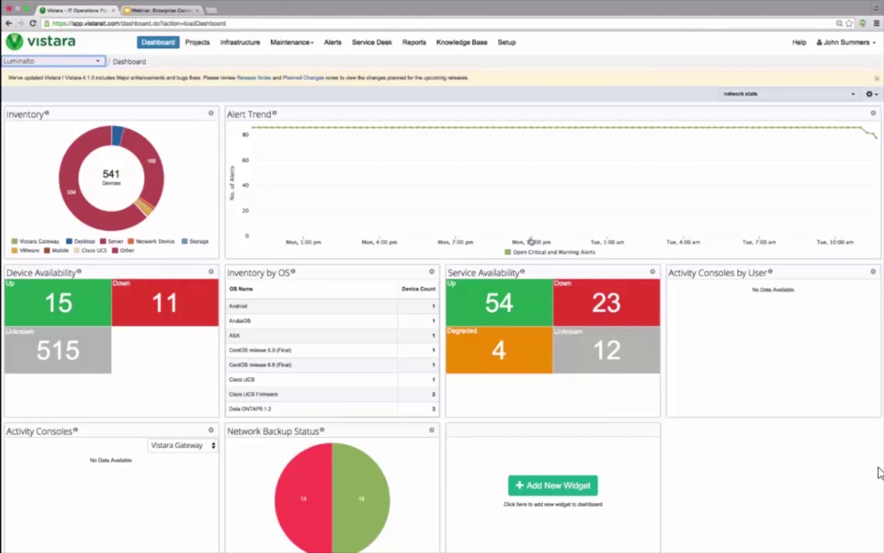
{"action": "left_click_drag", "start_coordinate": [541, 278], "coordinate": [599, 276]}
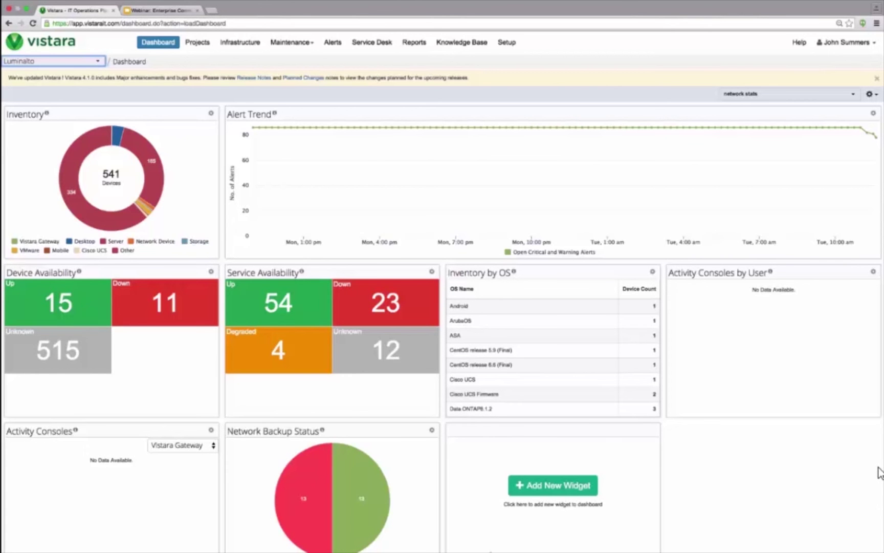
{"action": "left_click", "coordinate": [535, 491]}
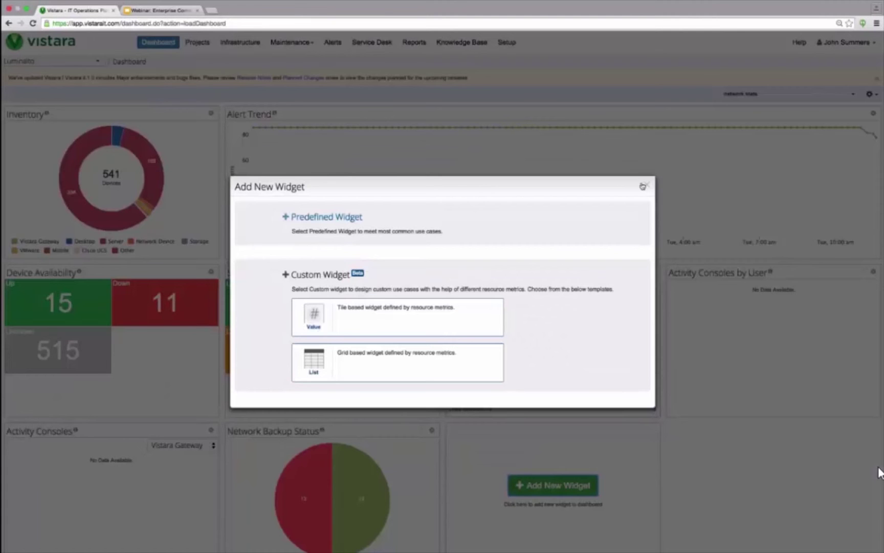
{"action": "left_click", "coordinate": [644, 185]}
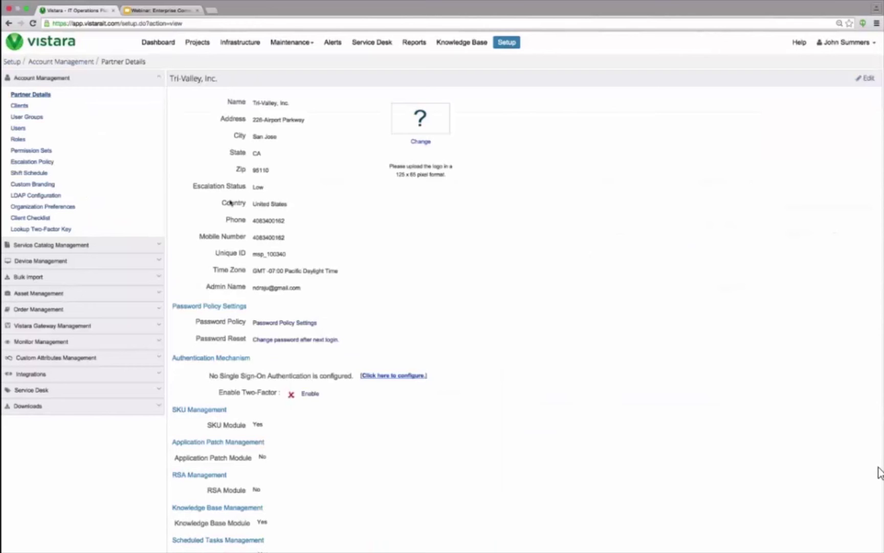
Step: Under Device Management, open Discovery and Deployment and add a new discovery profile
{"action": "triple_click", "coordinate": [93, 244]}
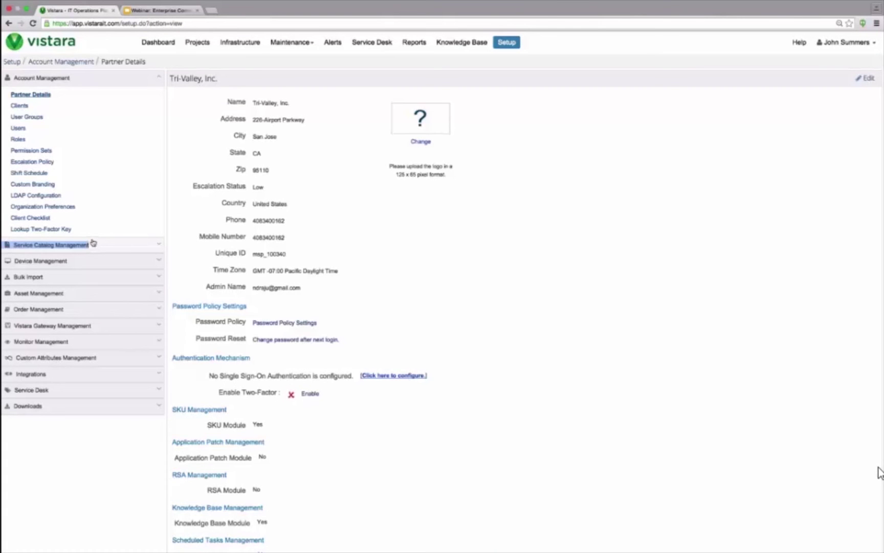
{"action": "left_click", "coordinate": [56, 160]}
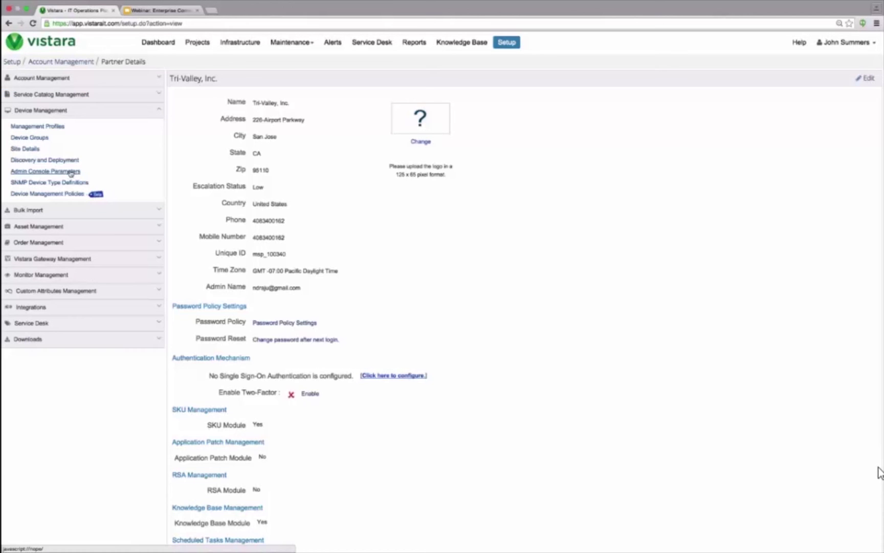
{"action": "left_click", "coordinate": [70, 160]}
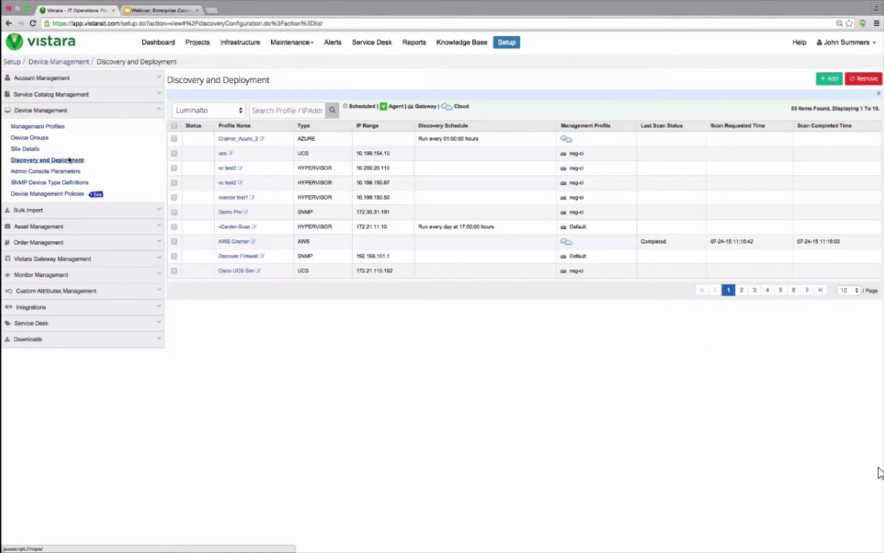
{"action": "left_click", "coordinate": [834, 84]}
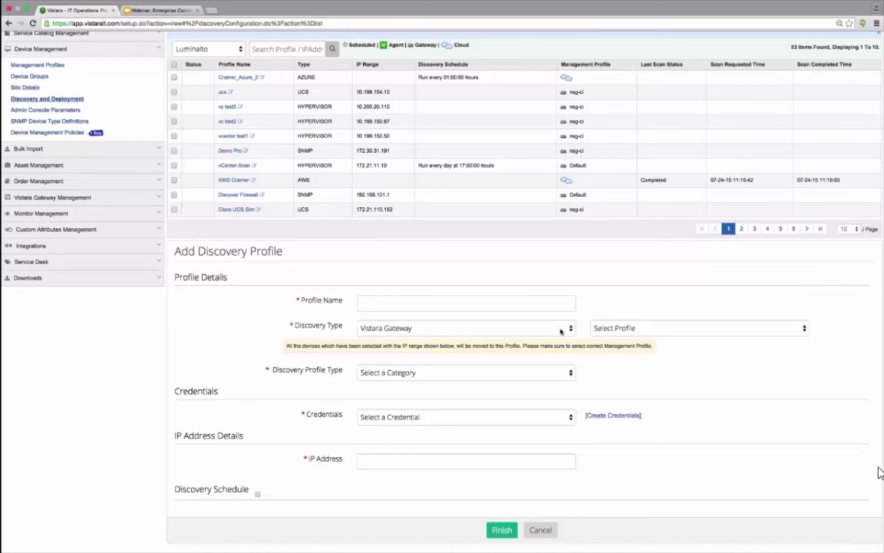
Step: Review the profile dropdowns, then set Discovery Type to Public Cloud
{"action": "left_click", "coordinate": [562, 331]}
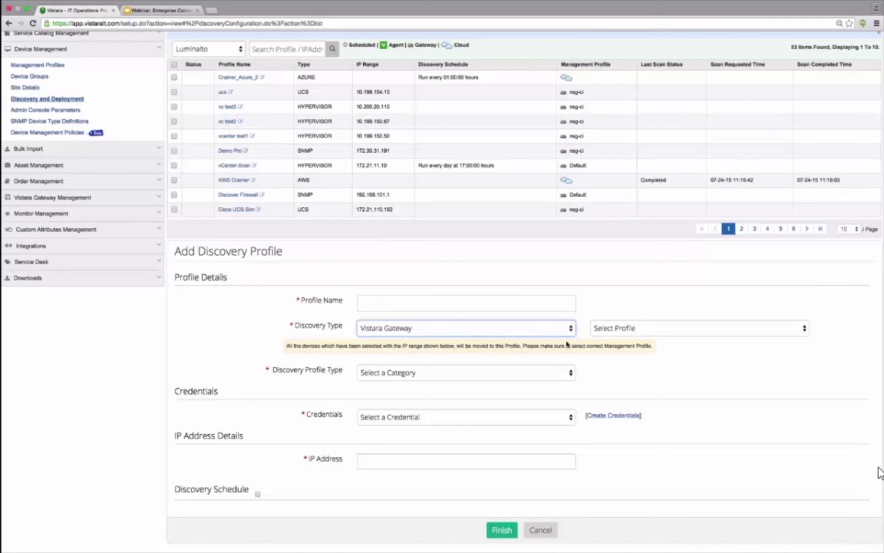
{"action": "left_click", "coordinate": [602, 331]}
{"action": "left_click", "coordinate": [586, 332]}
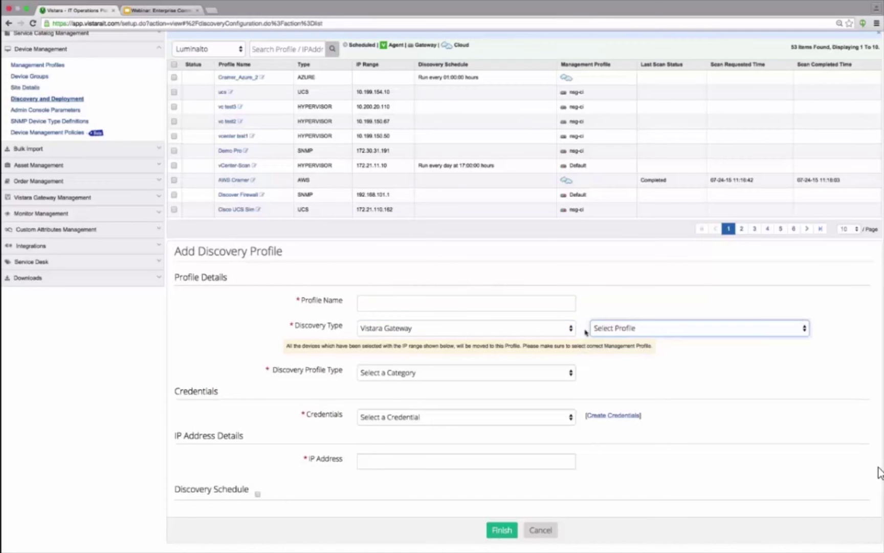
{"action": "left_click", "coordinate": [558, 372]}
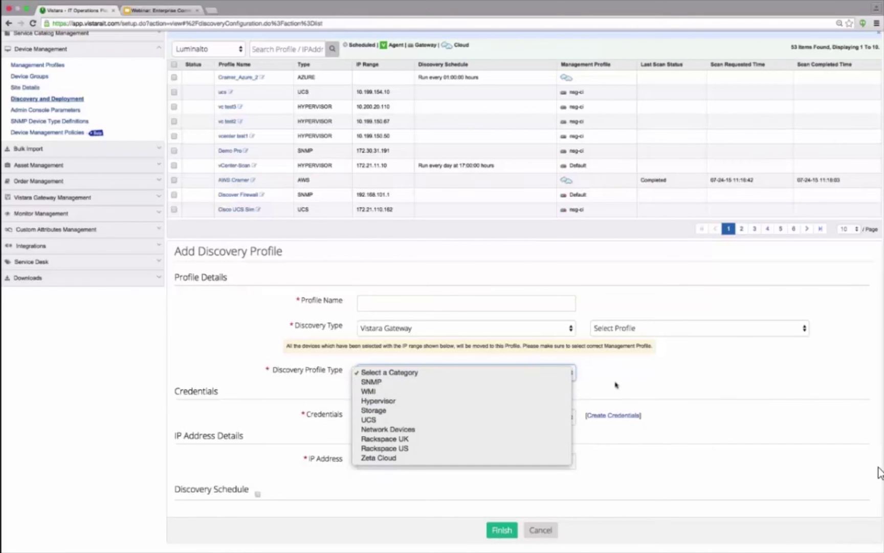
{"action": "left_click", "coordinate": [599, 384]}
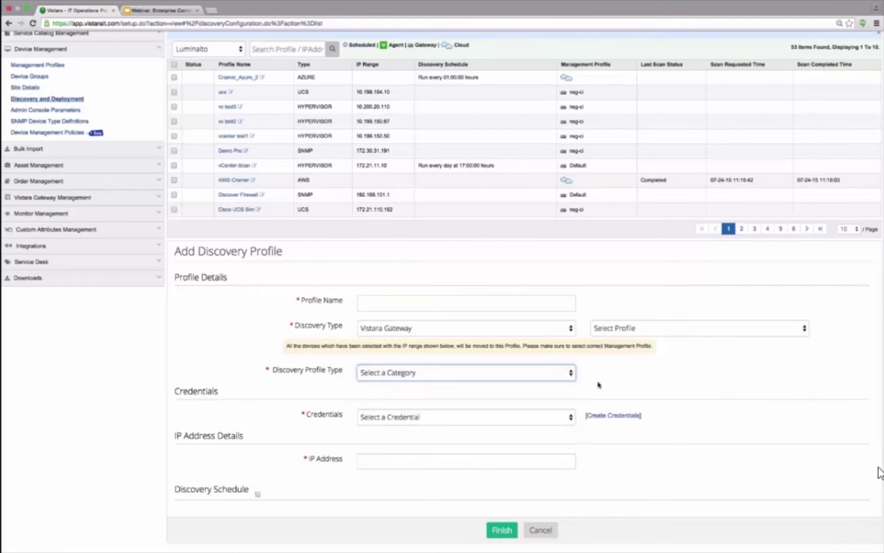
{"action": "left_click", "coordinate": [515, 332]}
{"action": "left_click", "coordinate": [558, 341]}
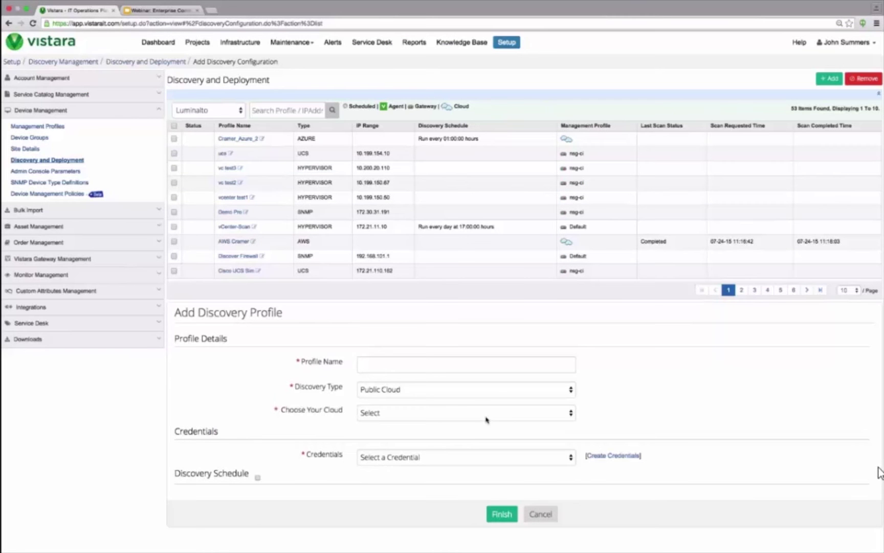
Step: Choose AWS as the cloud and scroll to Filter Criteria and Perform Actions
{"action": "left_click", "coordinate": [485, 414]}
{"action": "key", "text": "Escape"}
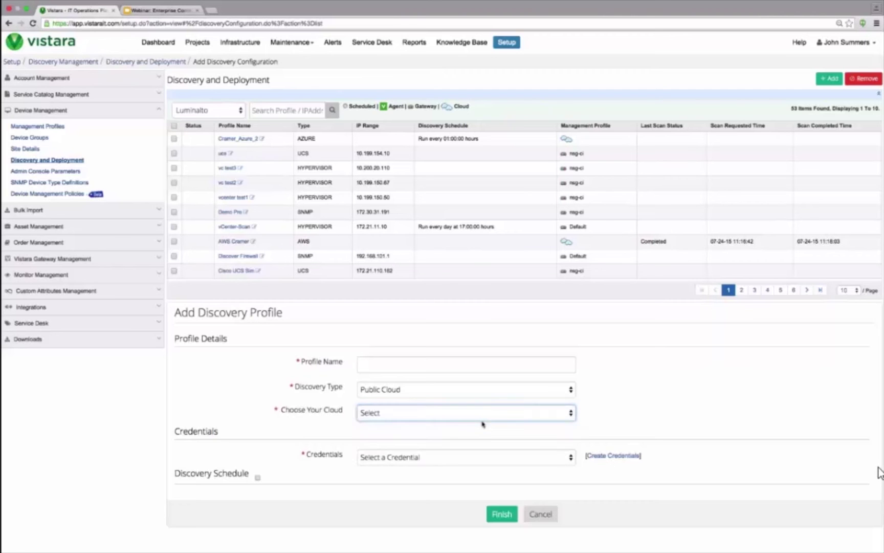
{"action": "left_click", "coordinate": [483, 424]}
{"action": "scroll", "coordinate": [483, 424], "scroll_direction": "down", "scroll_amount": 4}
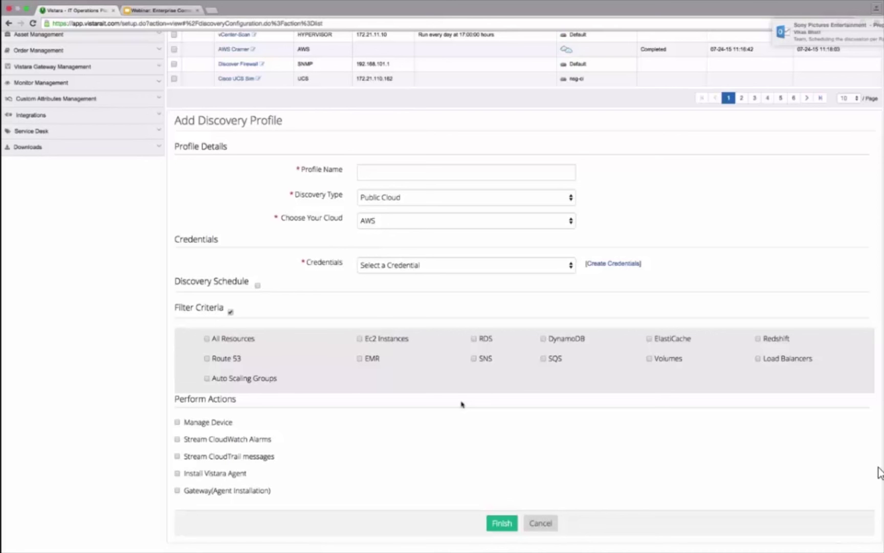
Step: Tick Manage Device and Stream CloudWatch Alarms, then go to Device Management Policies
{"action": "left_click", "coordinate": [177, 422]}
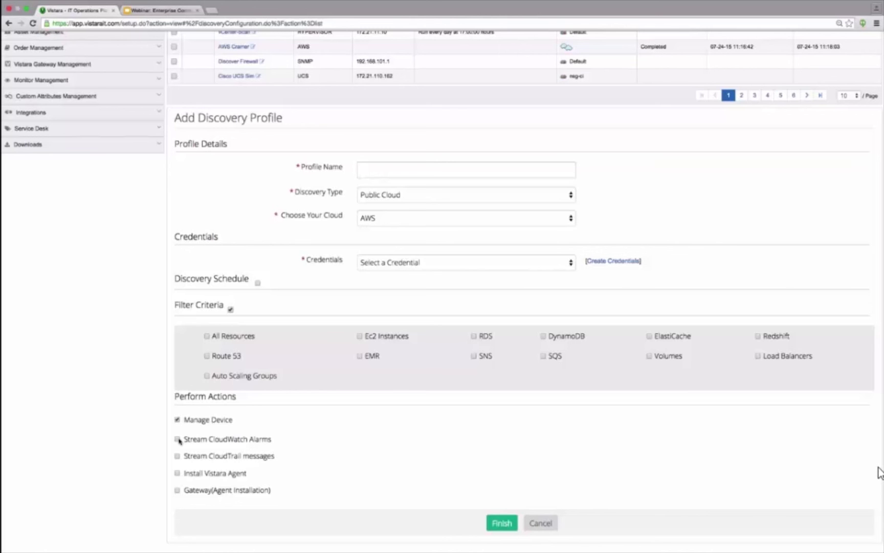
{"action": "left_click", "coordinate": [177, 439]}
{"action": "scroll", "coordinate": [281, 435], "scroll_direction": "down", "scroll_amount": 1}
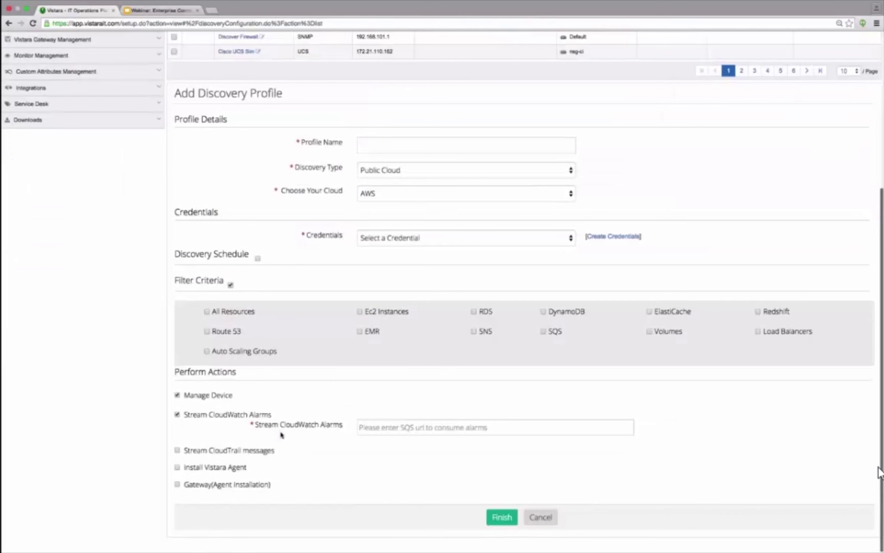
{"action": "scroll", "coordinate": [259, 473], "scroll_direction": "up", "scroll_amount": 1}
{"action": "scroll", "coordinate": [259, 473], "scroll_direction": "up", "scroll_amount": 2}
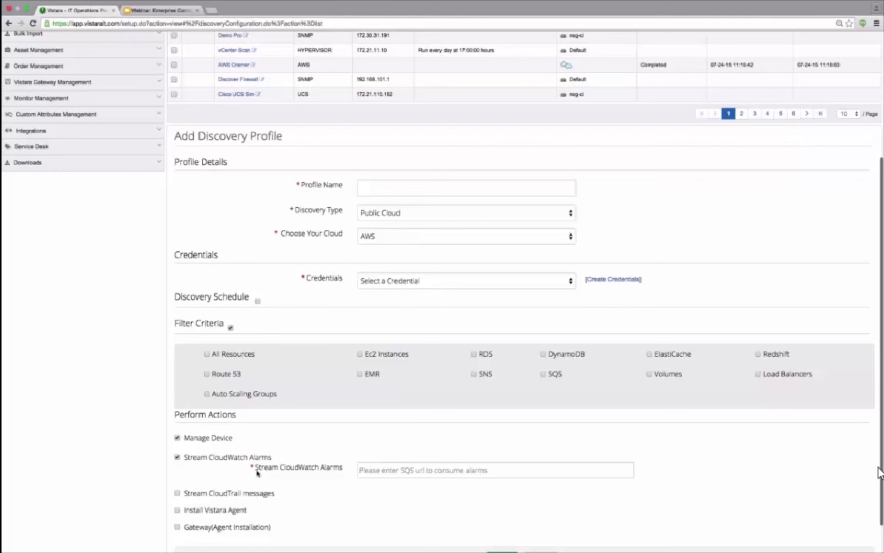
{"action": "scroll", "coordinate": [258, 475], "scroll_direction": "up", "scroll_amount": 2}
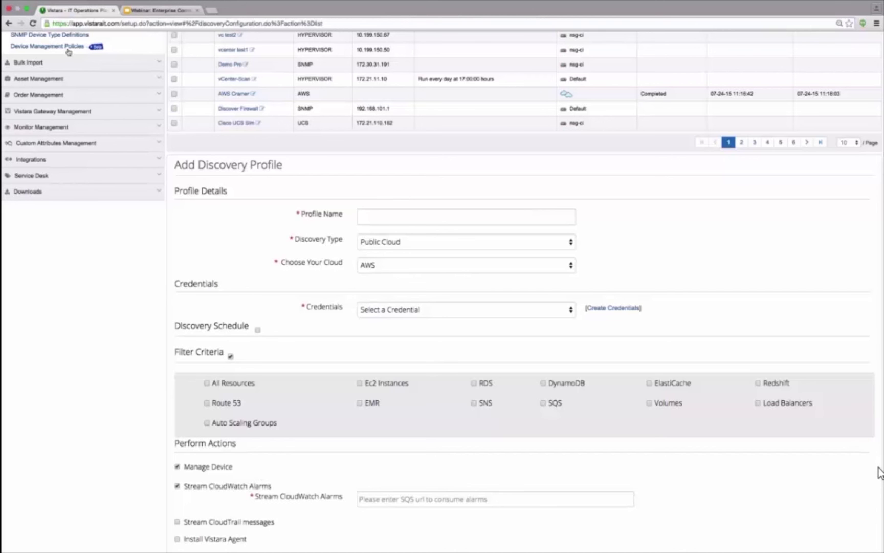
{"action": "left_click", "coordinate": [67, 49]}
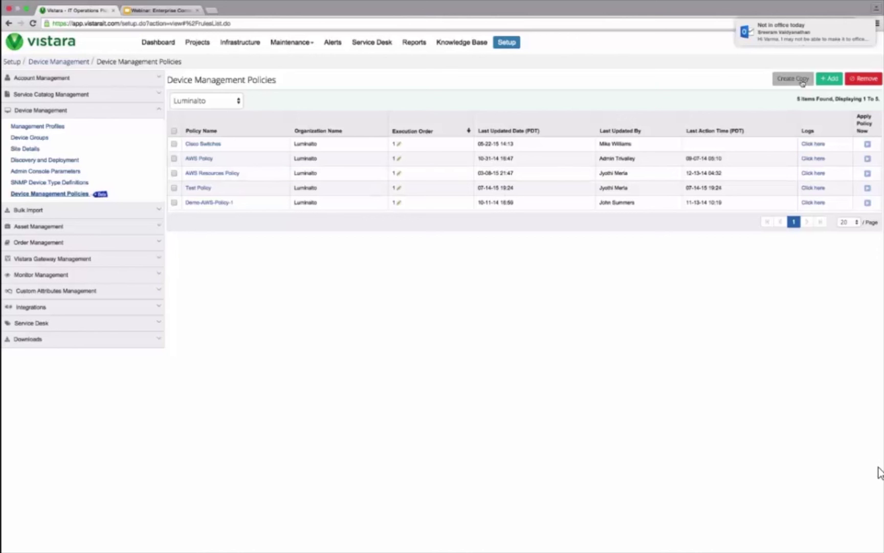
Step: Add a new device management policy for client Luminalto
{"action": "left_click", "coordinate": [826, 79]}
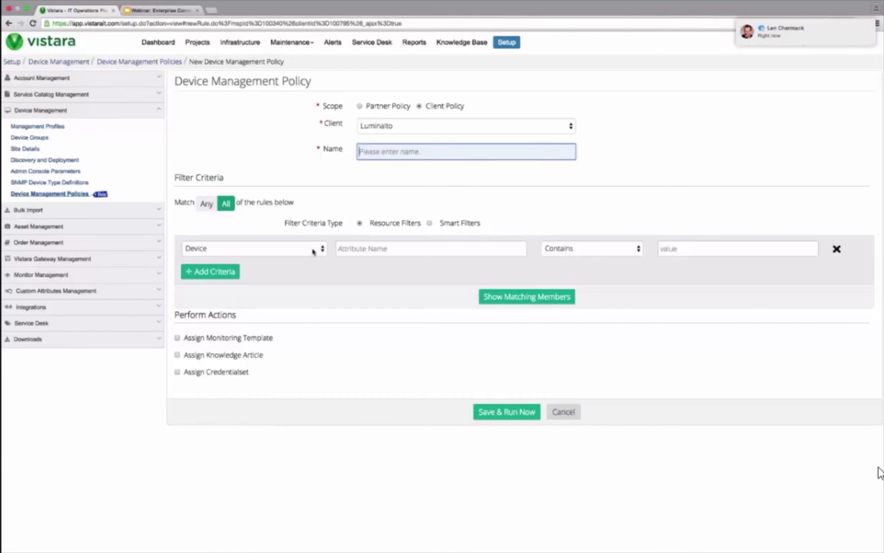
Step: Enable template assignment and filter devices whose Device Name contains web-*
{"action": "left_click", "coordinate": [176, 342]}
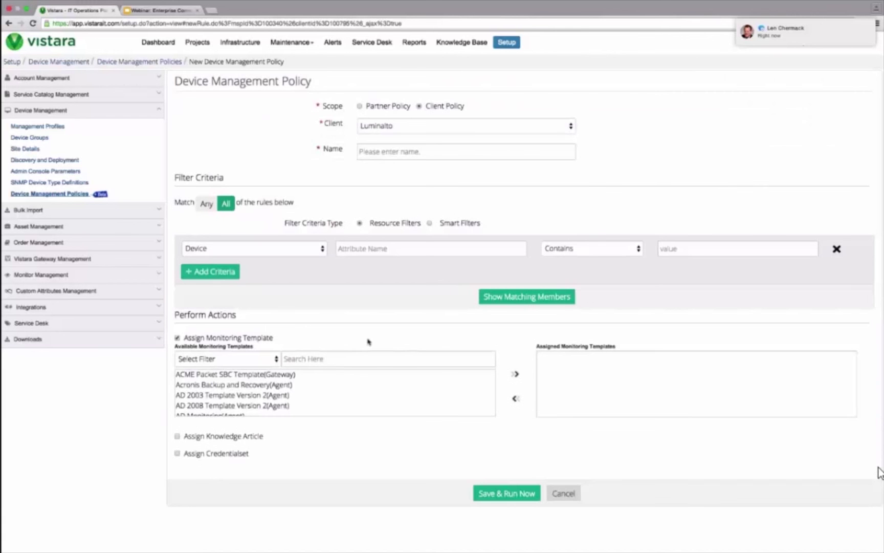
{"action": "scroll", "coordinate": [368, 341], "scroll_direction": "down", "scroll_amount": 1}
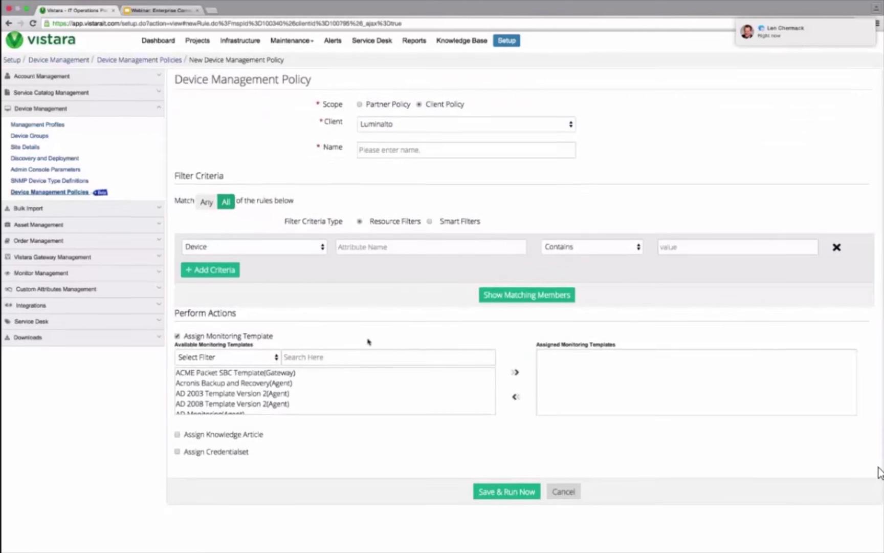
{"action": "left_click", "coordinate": [359, 250]}
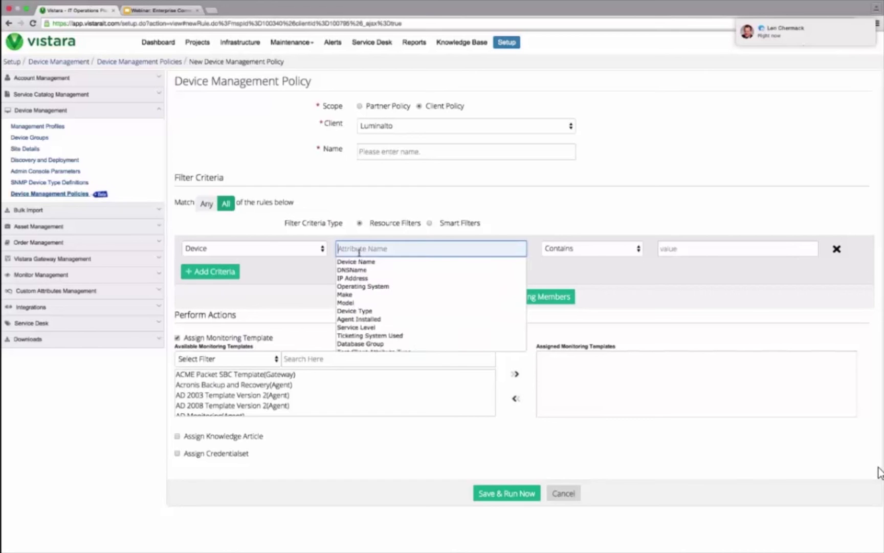
{"action": "left_click", "coordinate": [358, 261]}
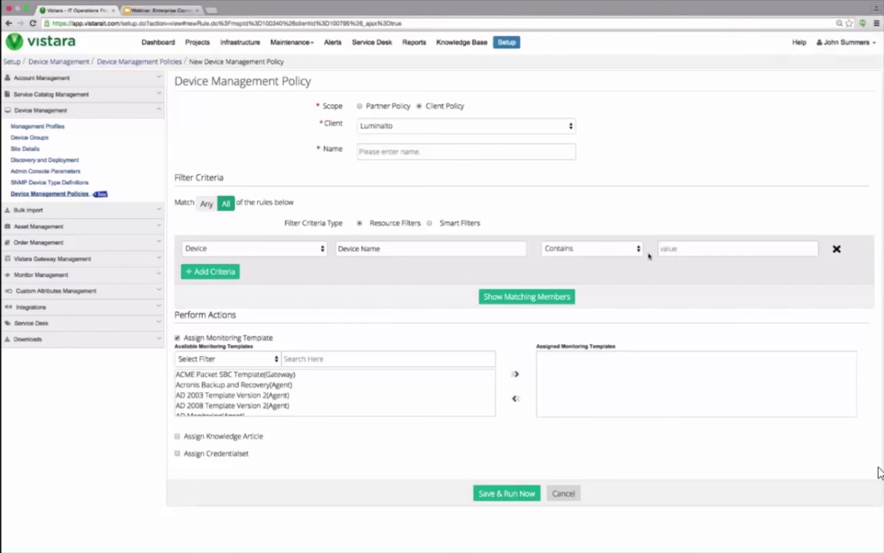
{"action": "left_click", "coordinate": [712, 253]}
{"action": "type", "text": "web-"}
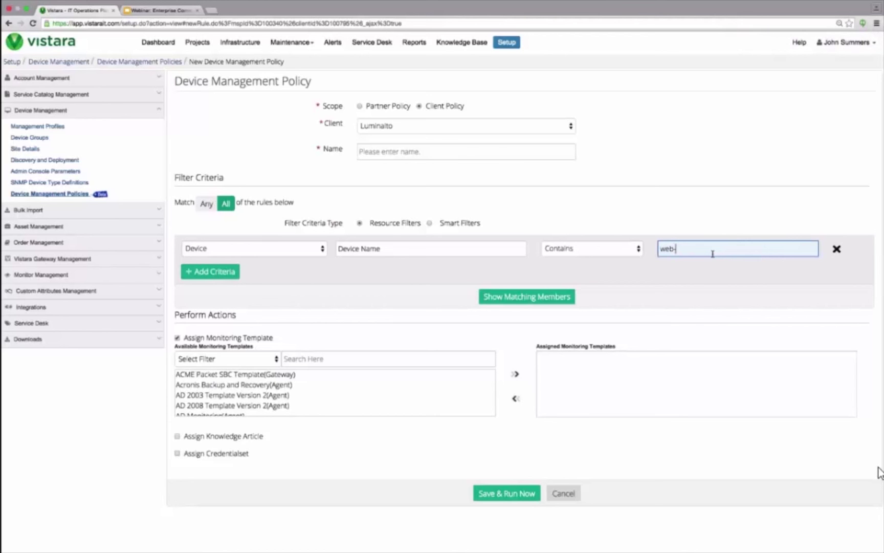
{"action": "type", "text": "*"}
Step: Add a second Device criteria row and assign AD Template Version 1(Agent)
{"action": "left_click", "coordinate": [209, 275]}
{"action": "left_click", "coordinate": [259, 272]}
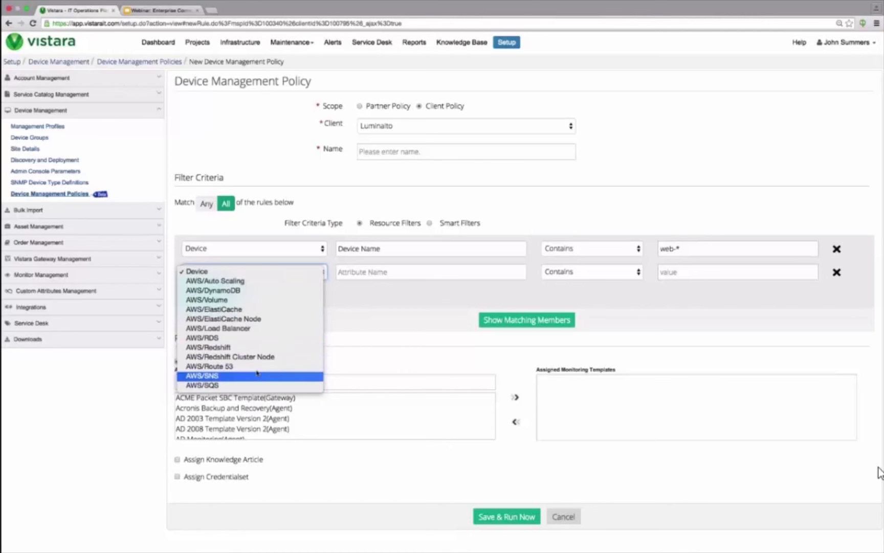
{"action": "left_click", "coordinate": [385, 316]}
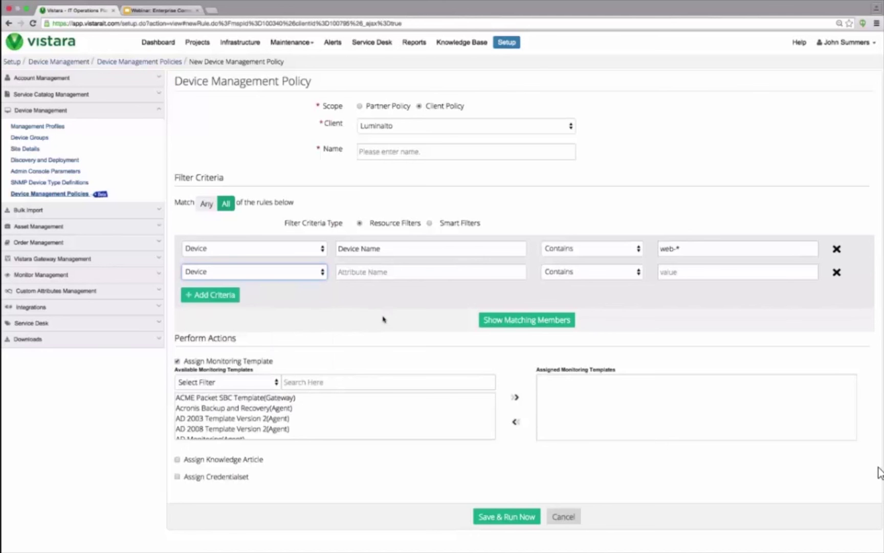
{"action": "scroll", "coordinate": [298, 408], "scroll_direction": "down", "scroll_amount": 2}
{"action": "scroll", "coordinate": [297, 408], "scroll_direction": "down", "scroll_amount": 1}
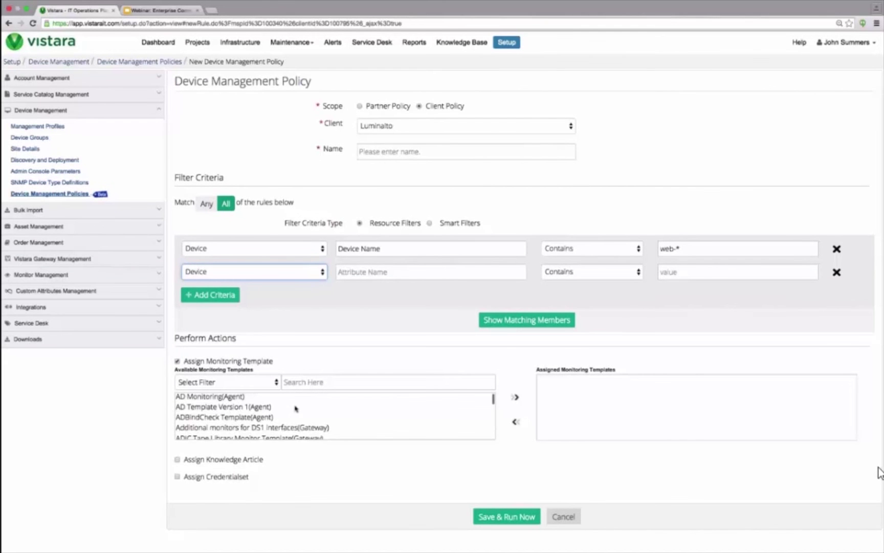
{"action": "left_click", "coordinate": [237, 407]}
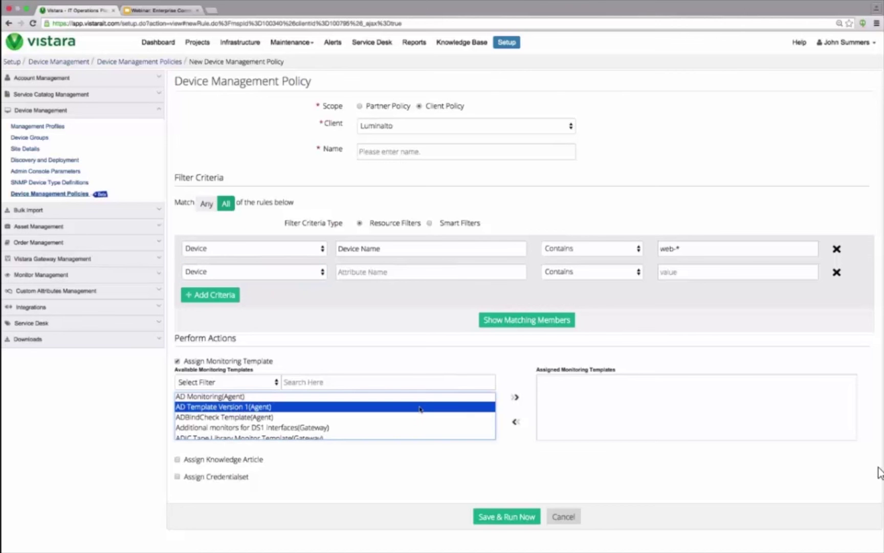
{"action": "left_click", "coordinate": [516, 400]}
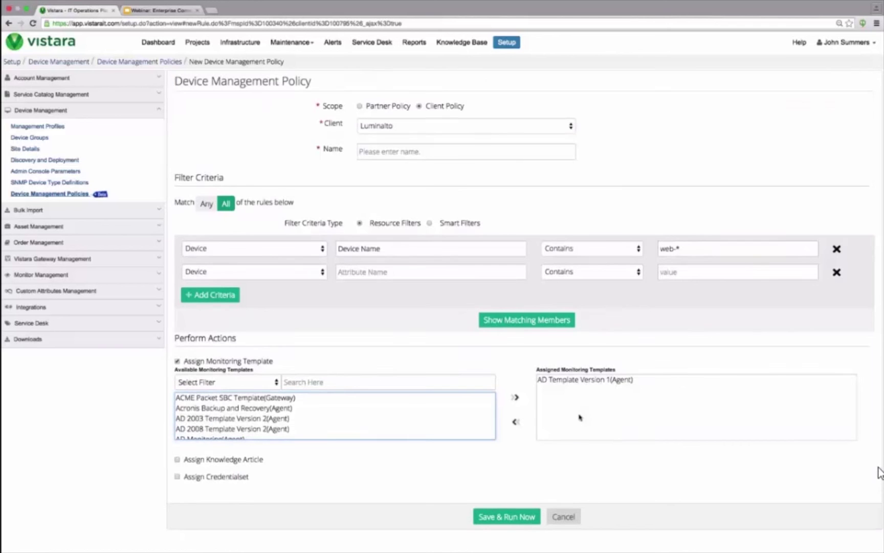
Step: Assign the Apache Kafka 0.8 Installation for Windows knowledge article
{"action": "left_click", "coordinate": [177, 459]}
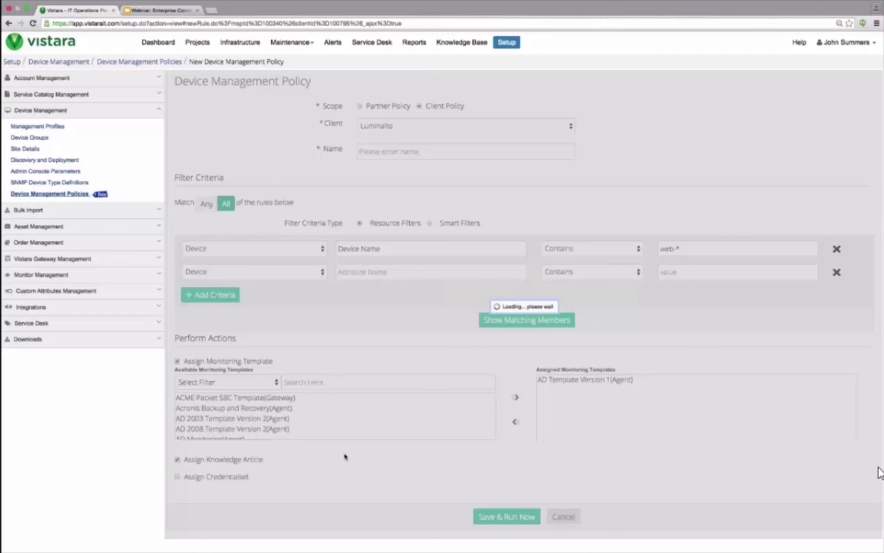
{"action": "scroll", "coordinate": [224, 461], "scroll_direction": "down", "scroll_amount": 5}
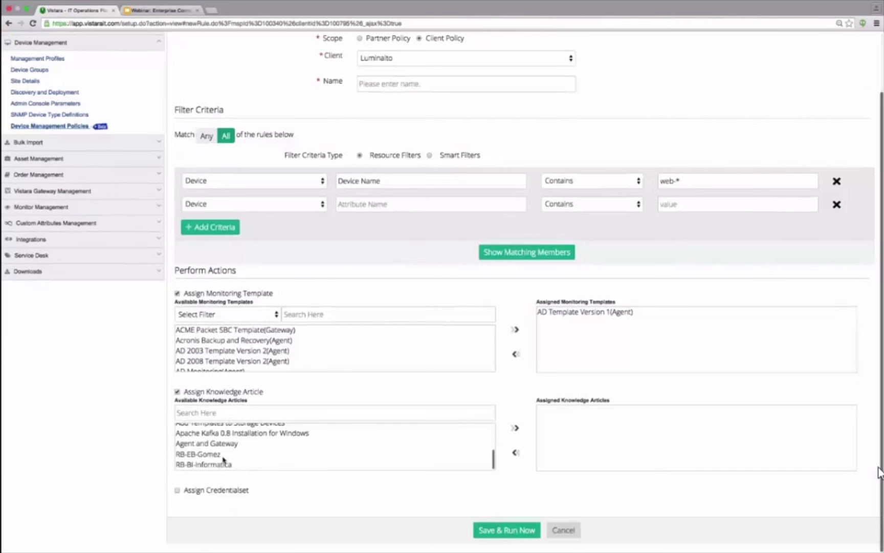
{"action": "left_click", "coordinate": [228, 433]}
{"action": "left_click", "coordinate": [515, 430]}
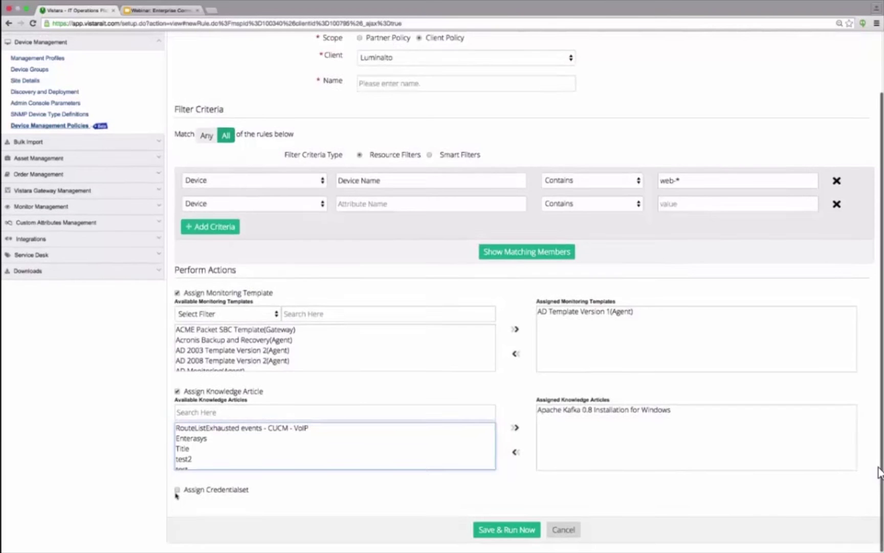
Step: Assign the AWS East and West credential set to the policy
{"action": "left_click", "coordinate": [178, 491]}
{"action": "scroll", "coordinate": [179, 494], "scroll_direction": "up", "scroll_amount": 2}
{"action": "scroll", "coordinate": [349, 432], "scroll_direction": "down", "scroll_amount": 5}
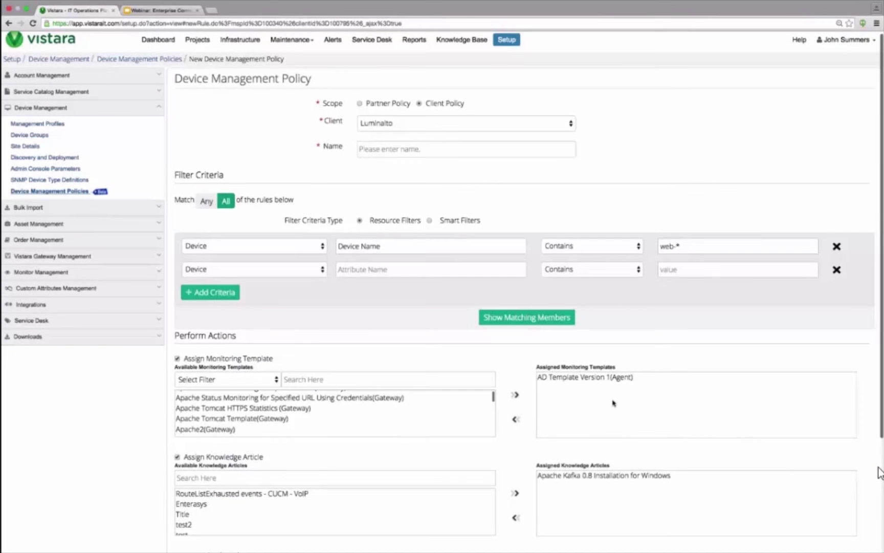
{"action": "scroll", "coordinate": [614, 402], "scroll_direction": "down", "scroll_amount": 3}
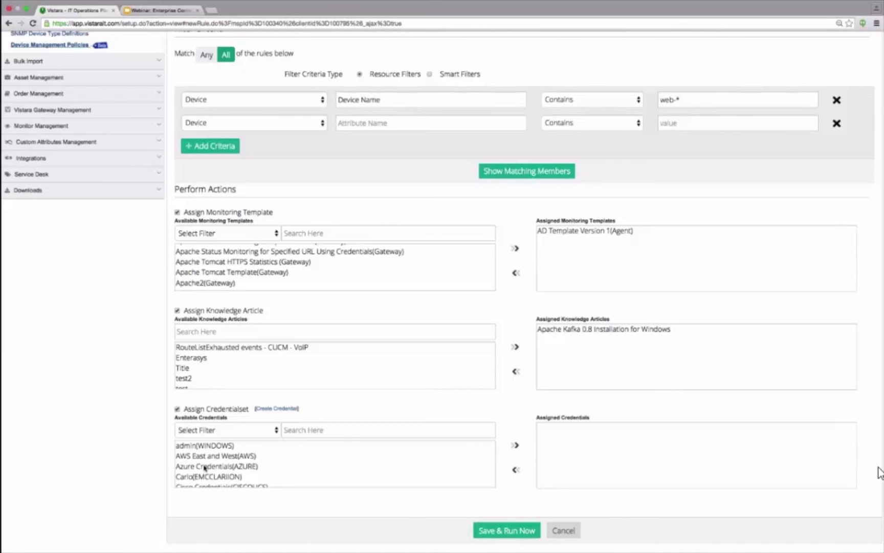
{"action": "left_click", "coordinate": [205, 466]}
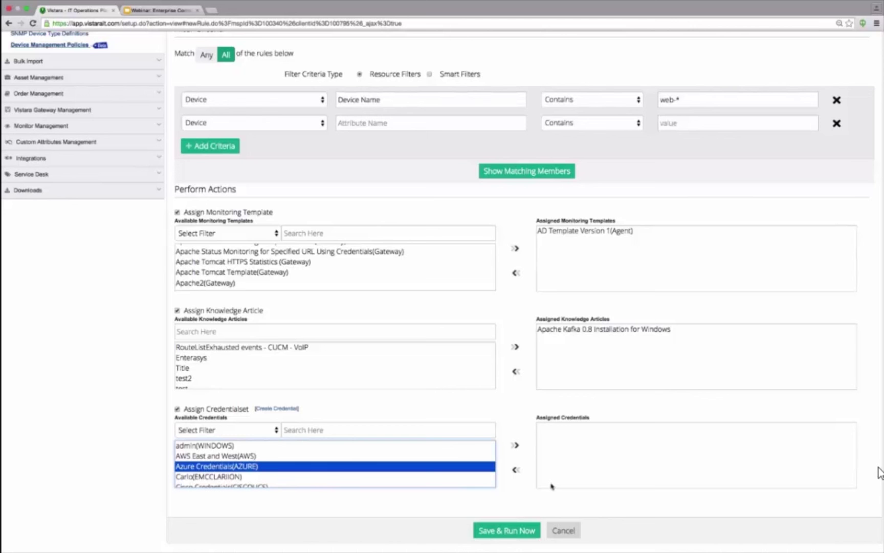
{"action": "left_click", "coordinate": [251, 456]}
{"action": "left_click", "coordinate": [515, 446]}
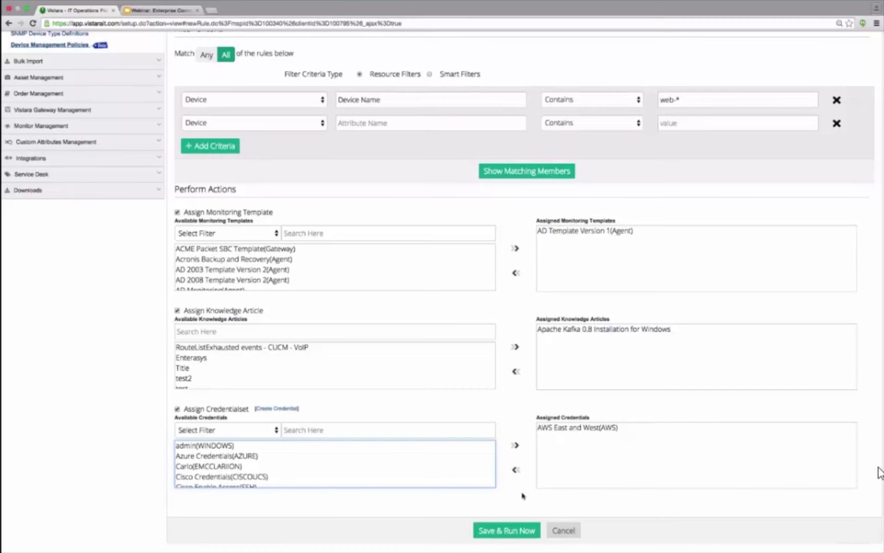
{"action": "scroll", "coordinate": [522, 496], "scroll_direction": "up", "scroll_amount": 1}
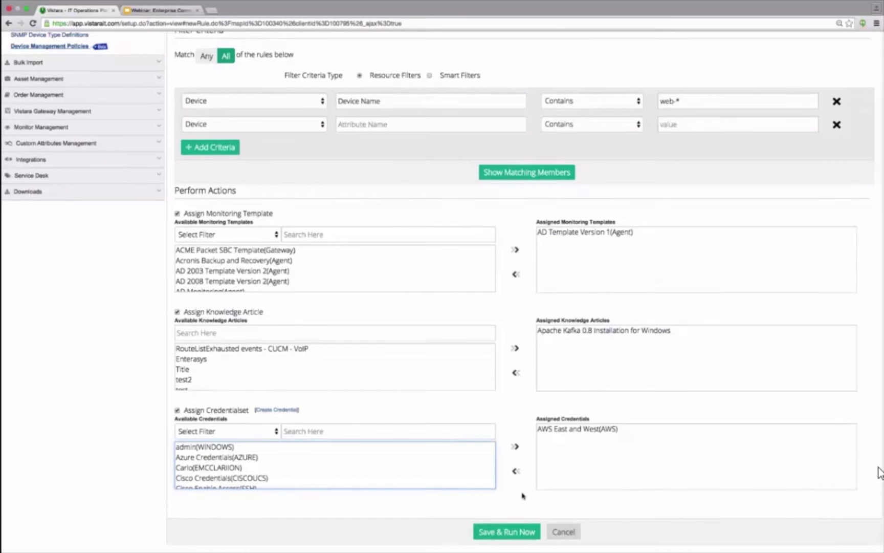
{"action": "scroll", "coordinate": [522, 495], "scroll_direction": "up", "scroll_amount": 2}
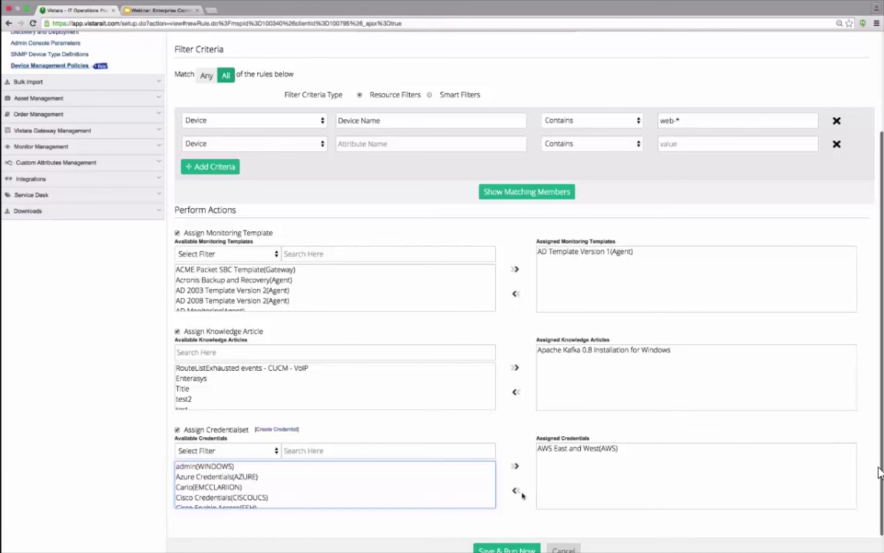
{"action": "scroll", "coordinate": [125, 375], "scroll_direction": "up", "scroll_amount": 2}
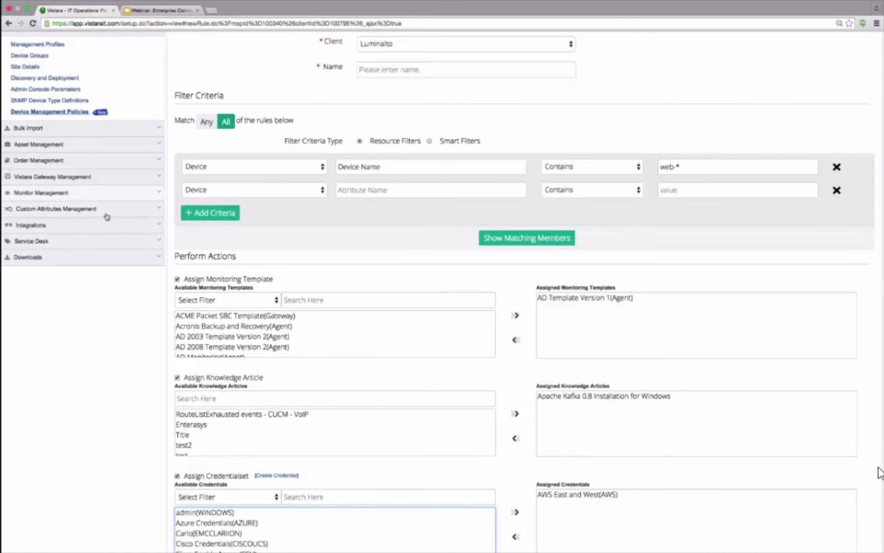
{"action": "left_click", "coordinate": [99, 241]}
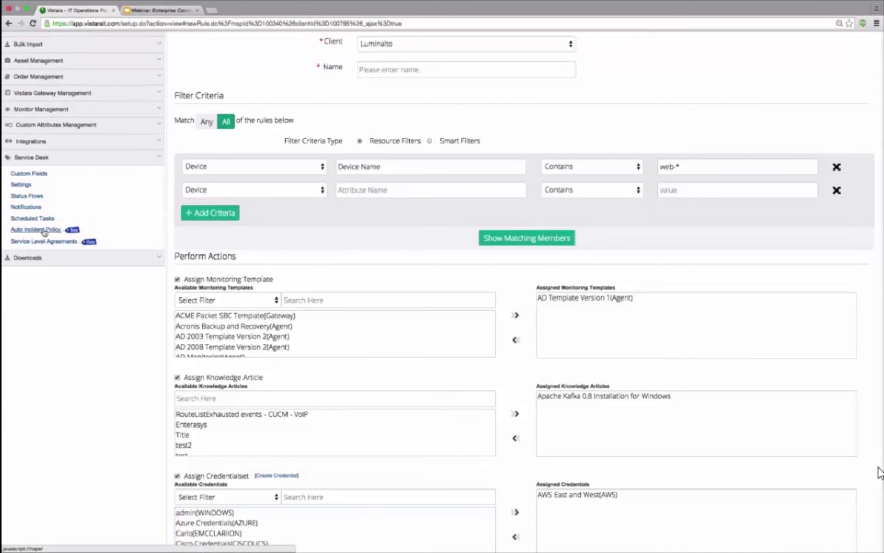
Step: Open Service Desk > Auto Incident Policy and add a new policy for Luminalto
{"action": "left_click", "coordinate": [43, 230]}
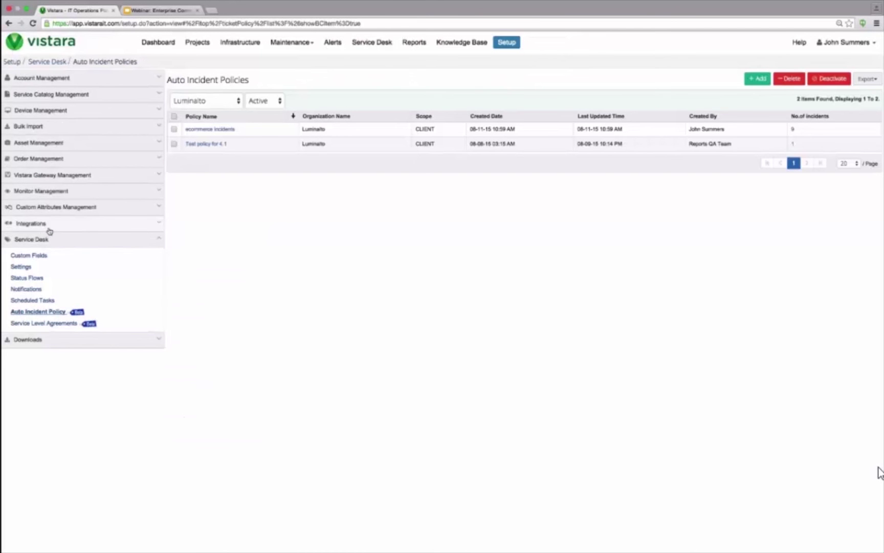
{"action": "left_click", "coordinate": [758, 81]}
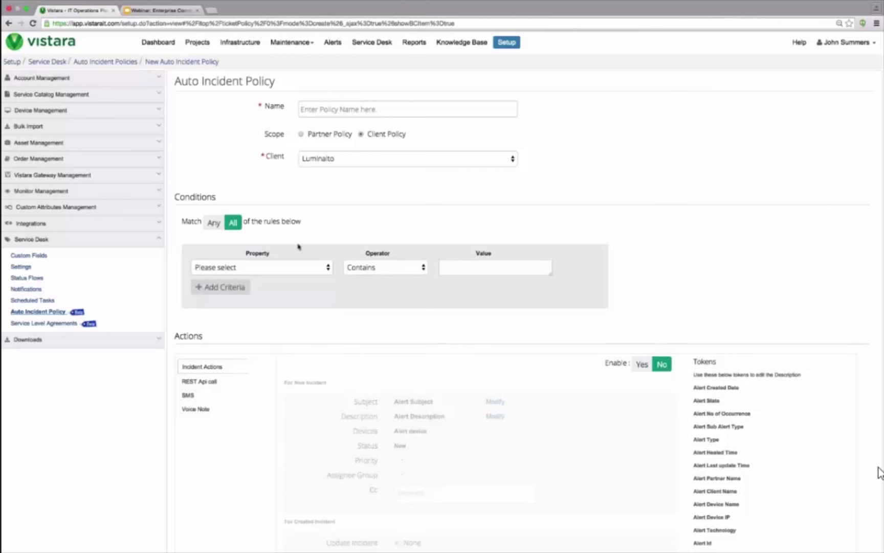
Step: Set the first condition to Alert: Subject contains Critical
{"action": "left_click", "coordinate": [285, 268]}
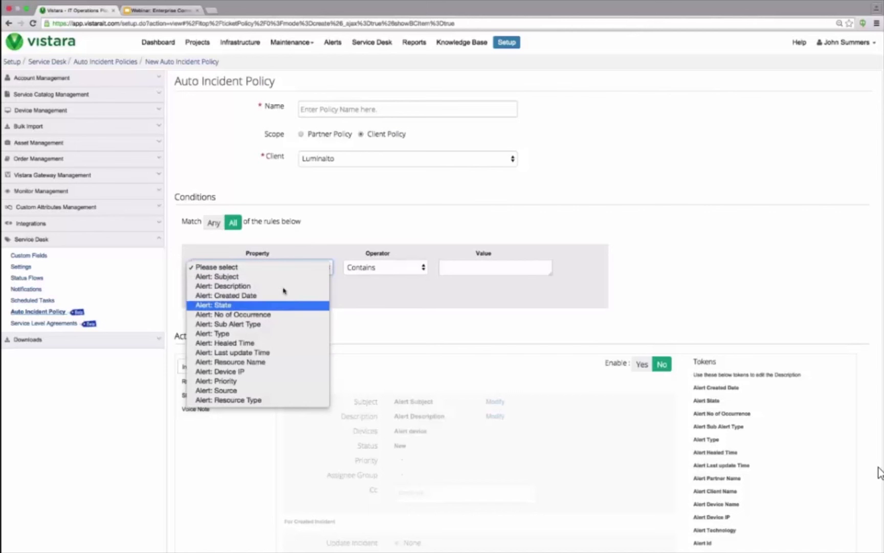
{"action": "left_click", "coordinate": [281, 285]}
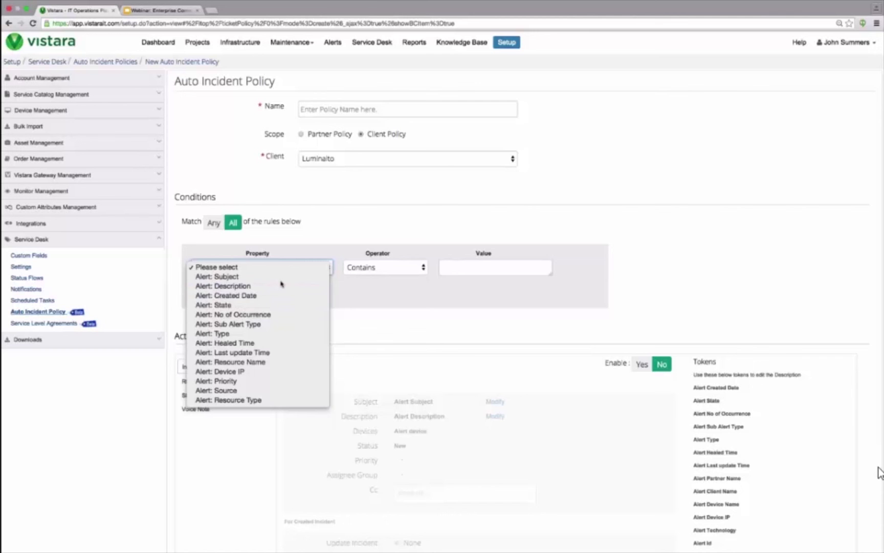
{"action": "left_click", "coordinate": [452, 265]}
{"action": "type", "text": "C"}
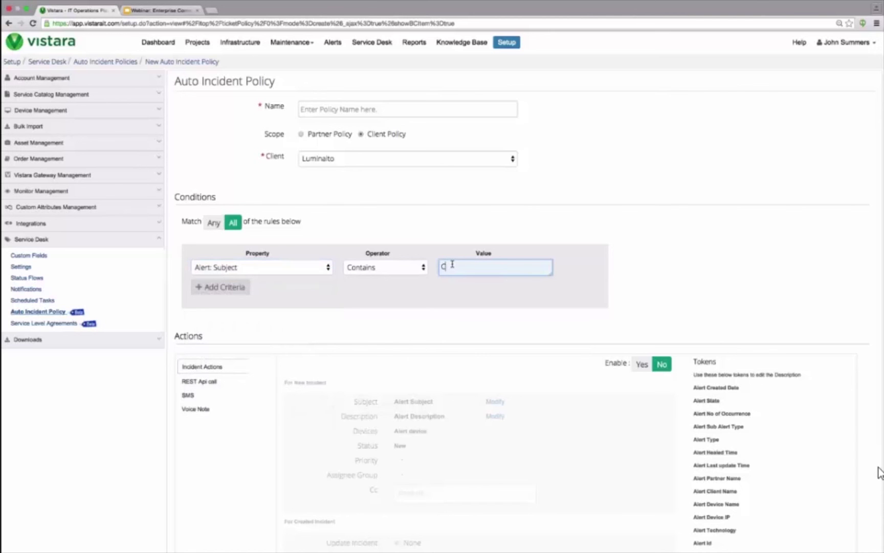
{"action": "type", "text": "ritical"}
Step: Add a second condition: Alert: Device IP contains 172.21
{"action": "left_click", "coordinate": [233, 296]}
{"action": "left_click", "coordinate": [273, 290]}
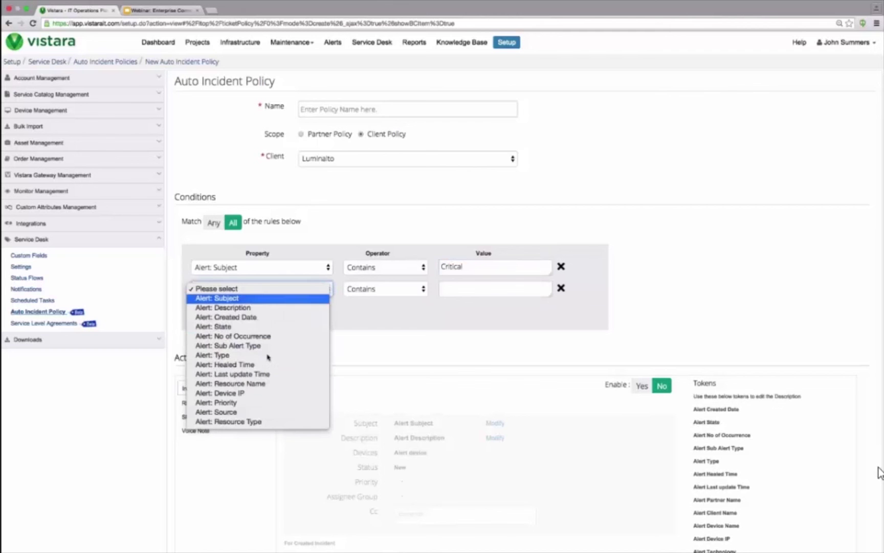
{"action": "left_click", "coordinate": [275, 393]}
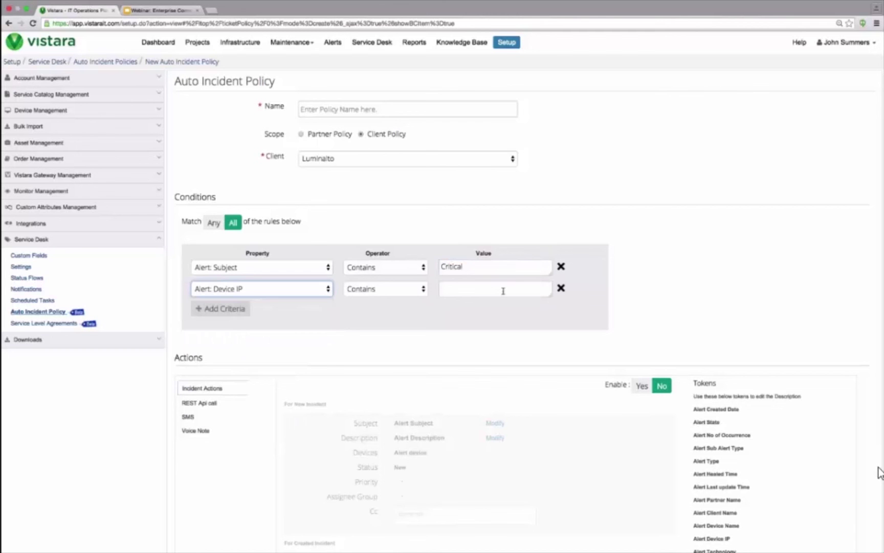
{"action": "left_click", "coordinate": [503, 290]}
{"action": "type", "text": "172.21"}
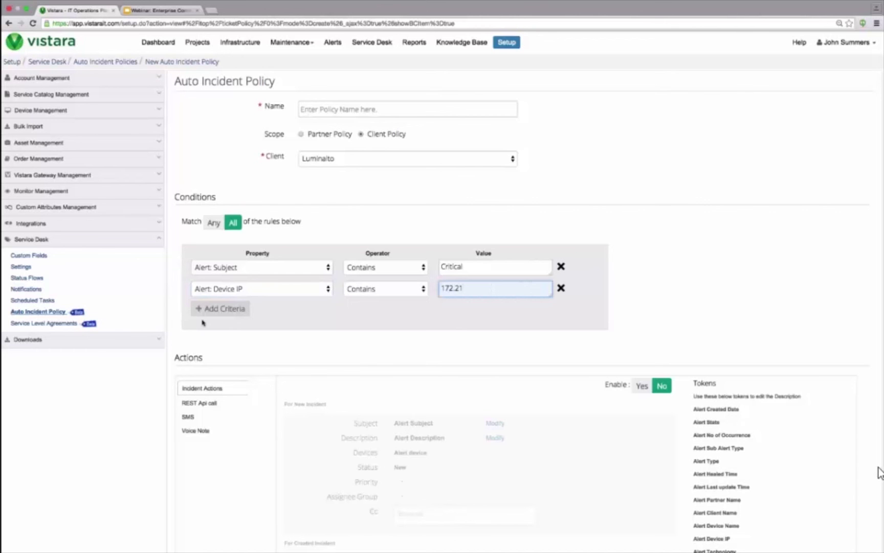
Step: Add a third condition row, then delete it unused
{"action": "left_click", "coordinate": [235, 309]}
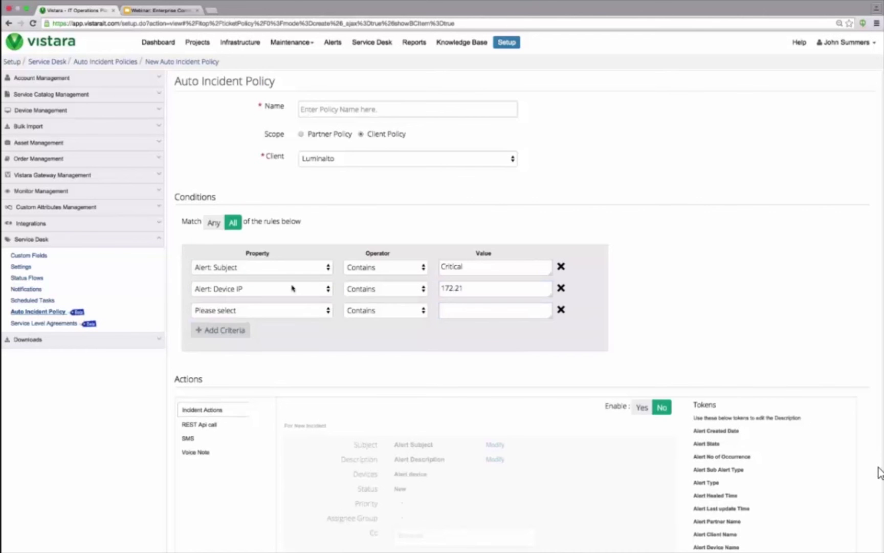
{"action": "left_click", "coordinate": [295, 313]}
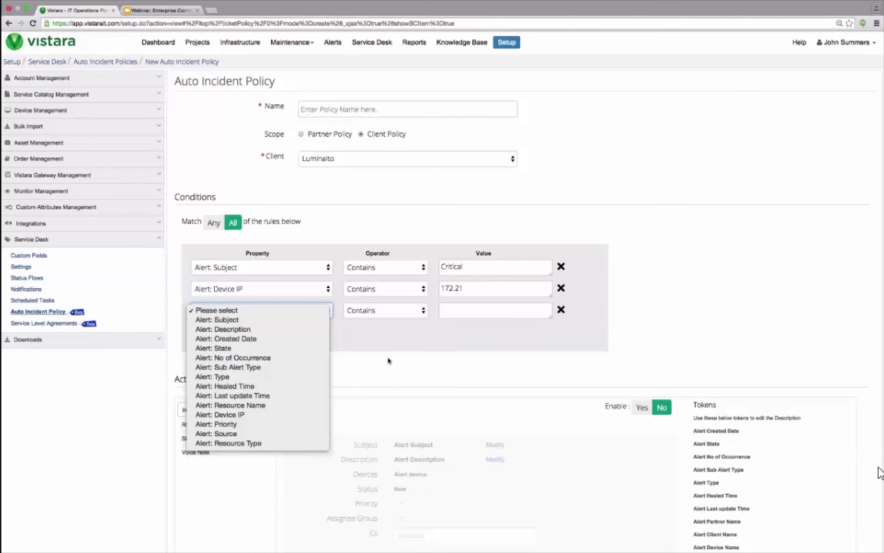
{"action": "left_click", "coordinate": [390, 360]}
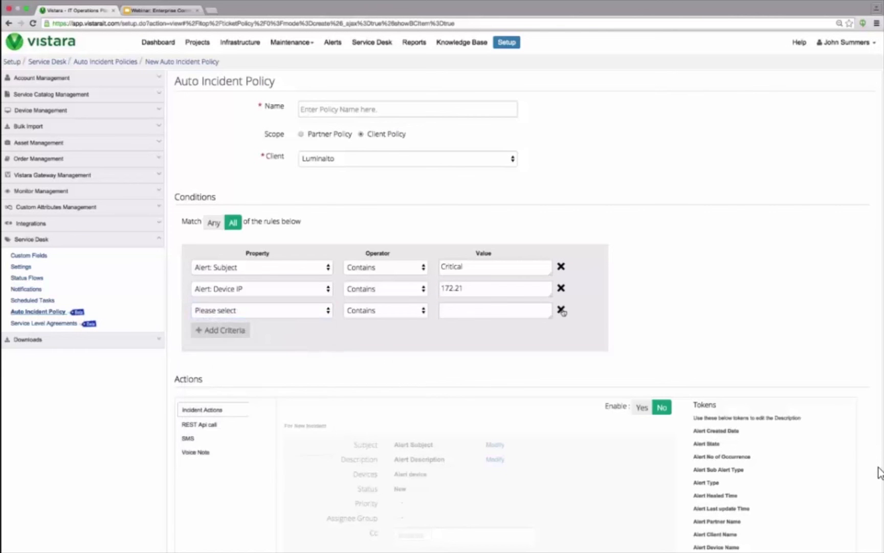
{"action": "left_click", "coordinate": [562, 310]}
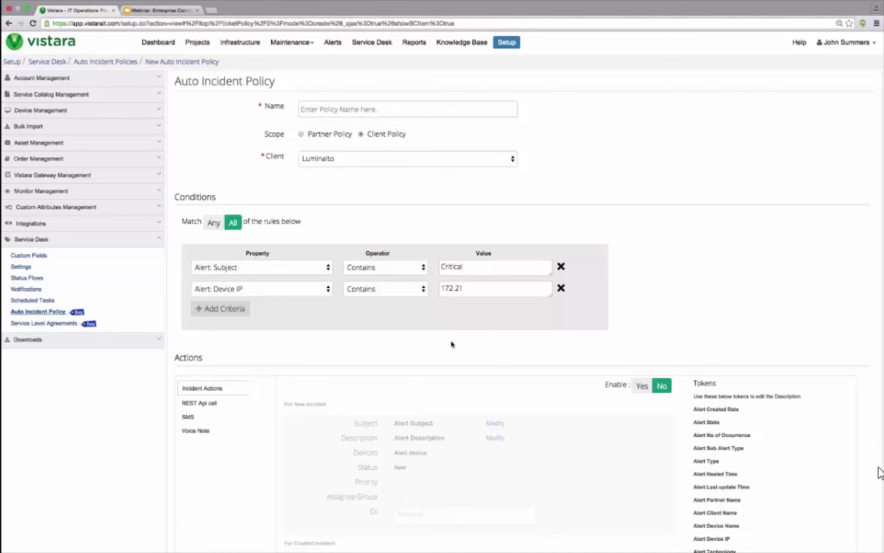
{"action": "scroll", "coordinate": [453, 345], "scroll_direction": "down", "scroll_amount": 1}
{"action": "left_click", "coordinate": [641, 351]}
{"action": "scroll", "coordinate": [529, 365], "scroll_direction": "down", "scroll_amount": 1}
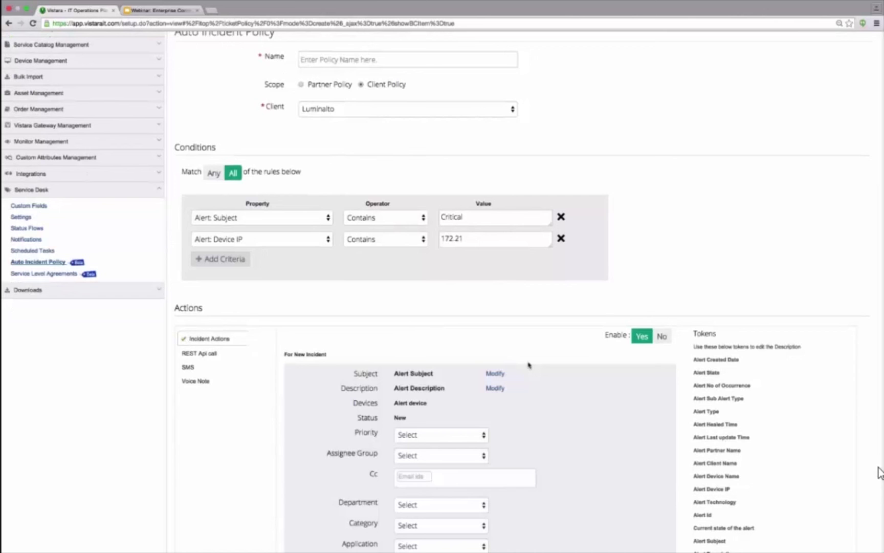
{"action": "scroll", "coordinate": [529, 365], "scroll_direction": "down", "scroll_amount": 1}
{"action": "scroll", "coordinate": [529, 365], "scroll_direction": "down", "scroll_amount": 2}
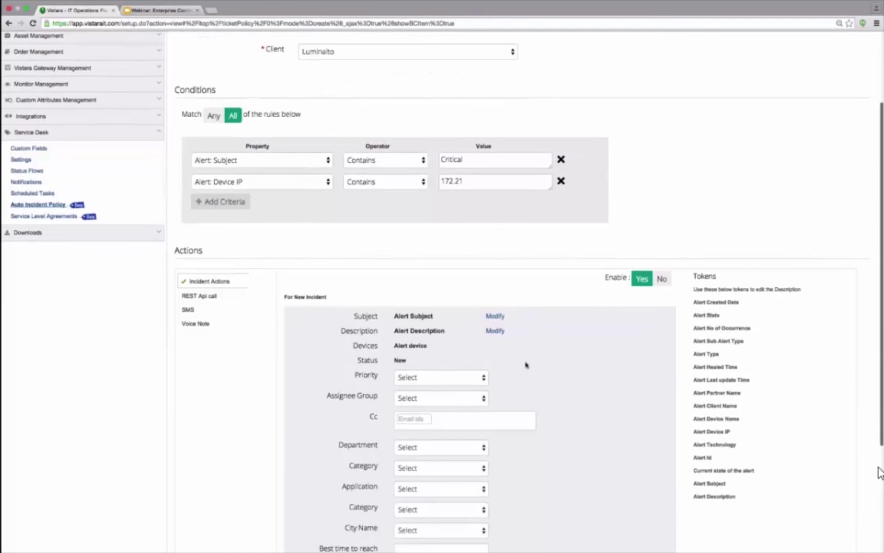
{"action": "scroll", "coordinate": [526, 365], "scroll_direction": "down", "scroll_amount": 1}
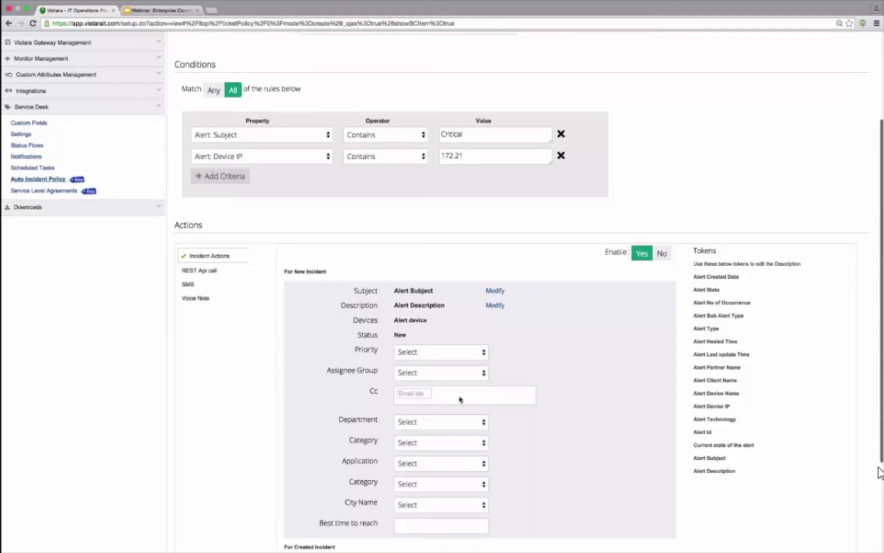
{"action": "scroll", "coordinate": [461, 399], "scroll_direction": "down", "scroll_amount": 2}
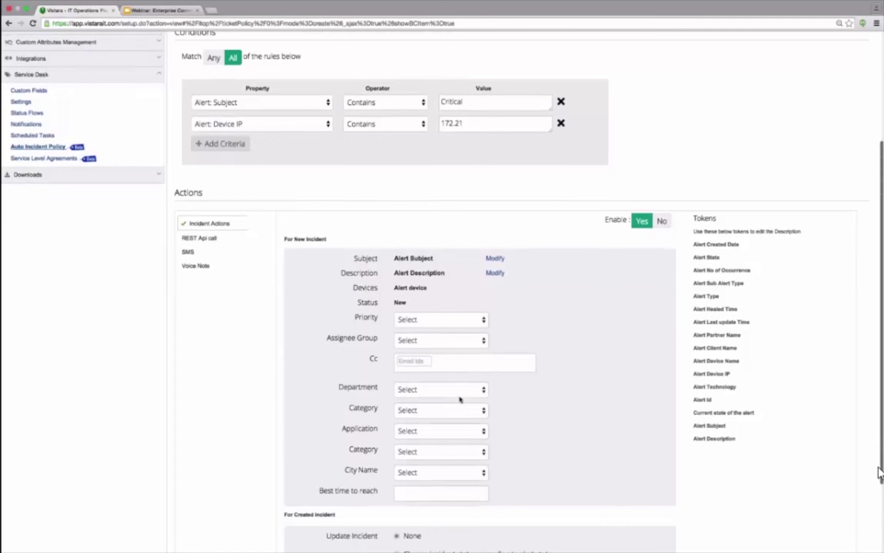
{"action": "scroll", "coordinate": [460, 400], "scroll_direction": "down", "scroll_amount": 1}
{"action": "scroll", "coordinate": [460, 399], "scroll_direction": "down", "scroll_amount": 4}
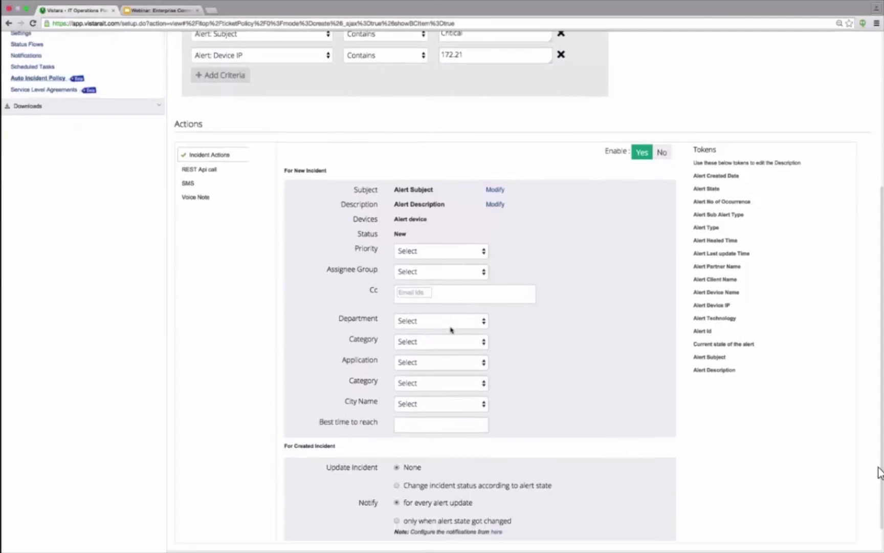
{"action": "scroll", "coordinate": [431, 362], "scroll_direction": "down", "scroll_amount": 1}
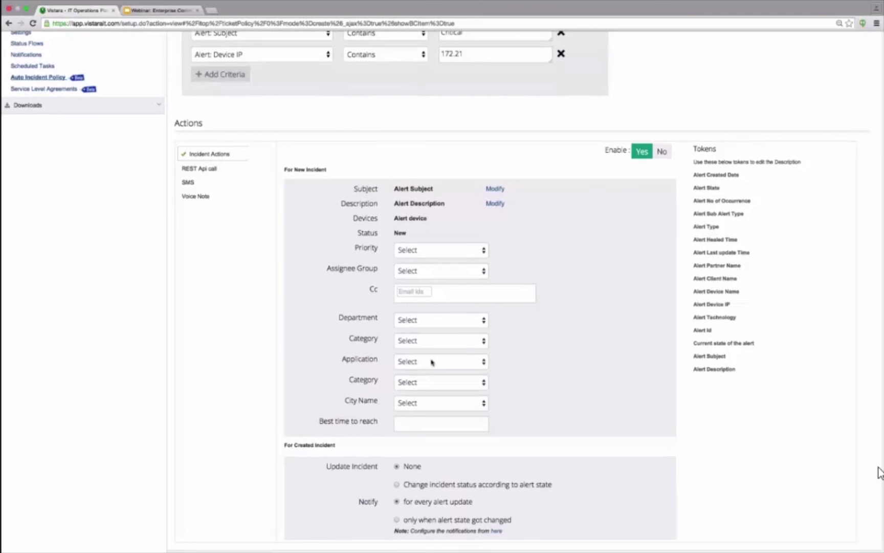
{"action": "scroll", "coordinate": [431, 362], "scroll_direction": "down", "scroll_amount": 2}
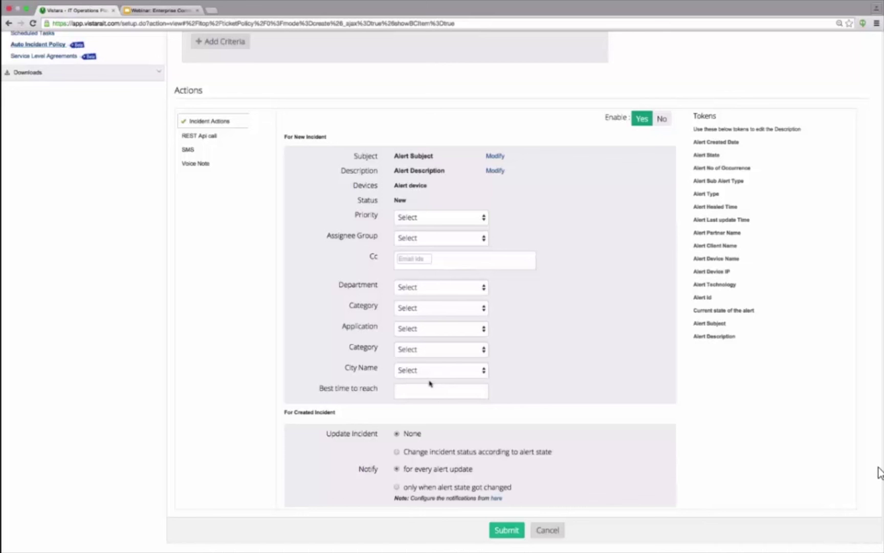
{"action": "scroll", "coordinate": [430, 383], "scroll_direction": "down", "scroll_amount": 1}
{"action": "scroll", "coordinate": [722, 128], "scroll_direction": "up", "scroll_amount": 2}
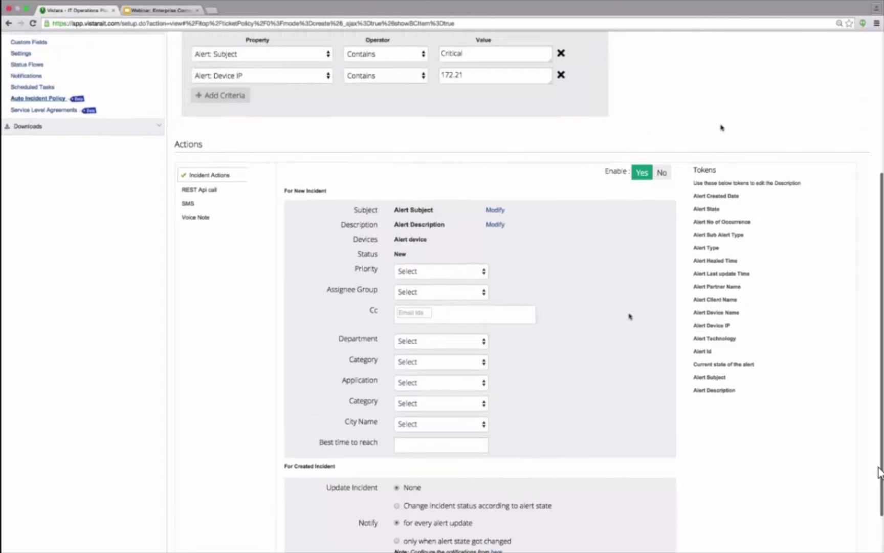
Step: Turn on the REST API call action for the auto incident policy, then bring up the SMS settings
{"action": "left_click", "coordinate": [198, 192]}
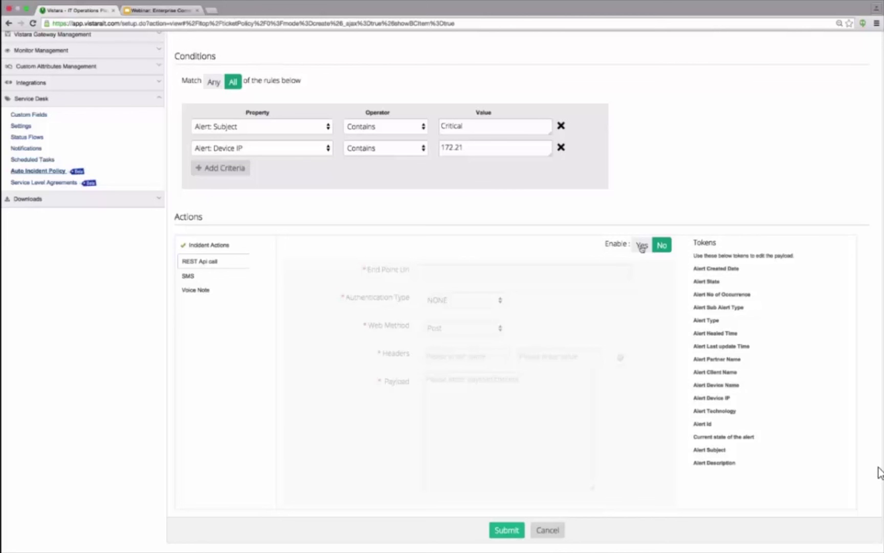
{"action": "left_click", "coordinate": [642, 246]}
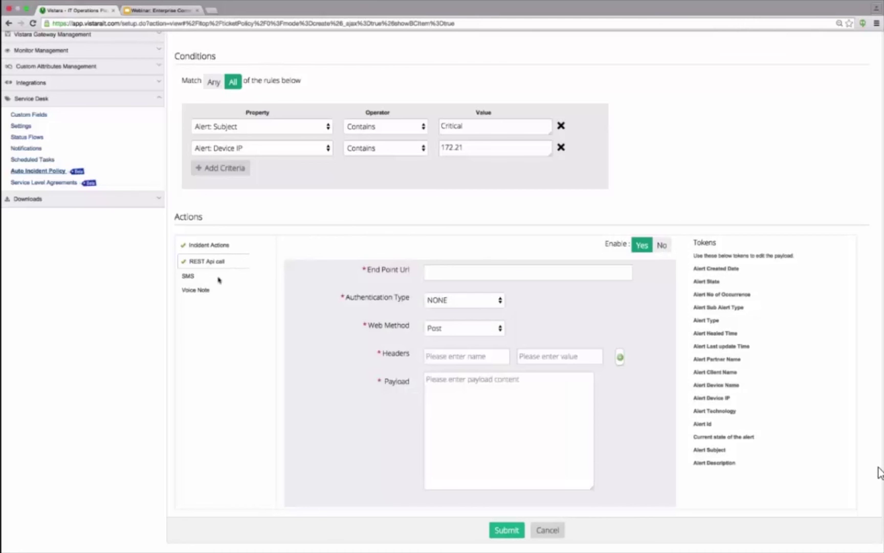
{"action": "left_click", "coordinate": [219, 277]}
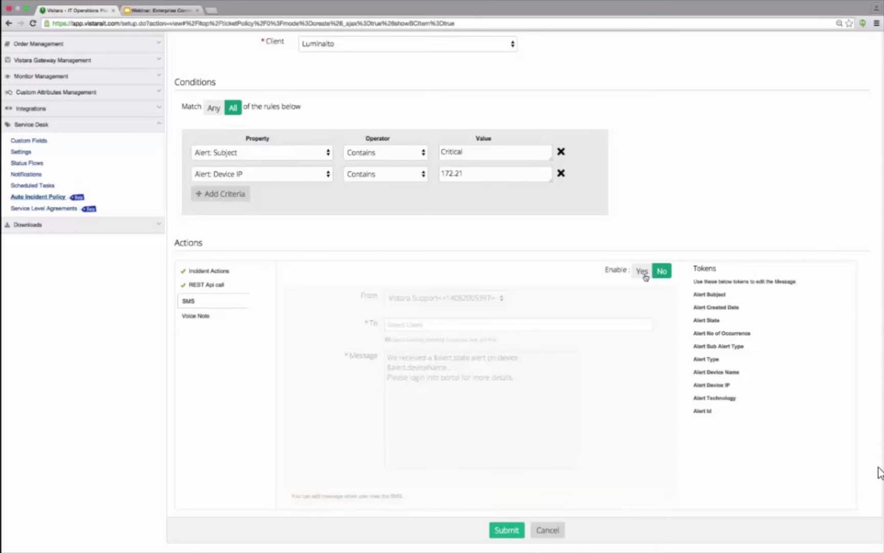
Step: Enable the SMS and Voice Note actions, adding the matching user as voice note recipient
{"action": "left_click", "coordinate": [644, 273]}
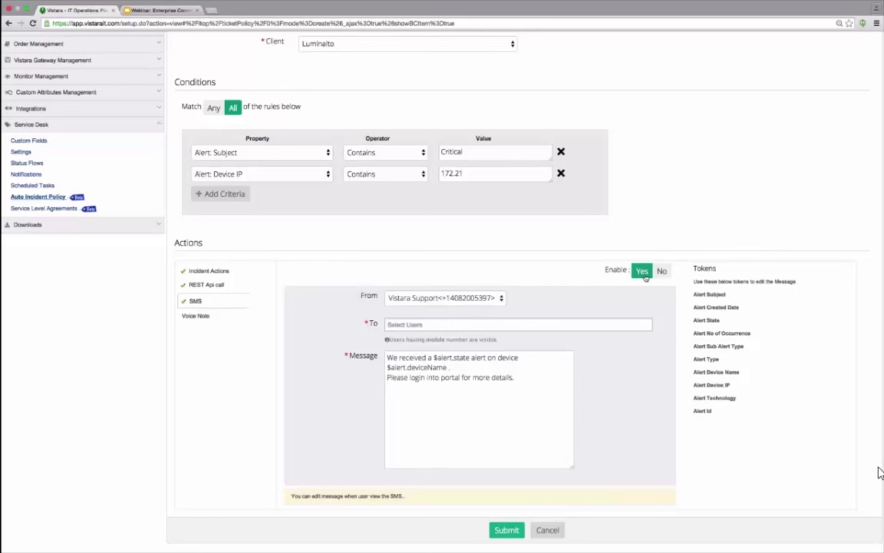
{"action": "left_click", "coordinate": [196, 316]}
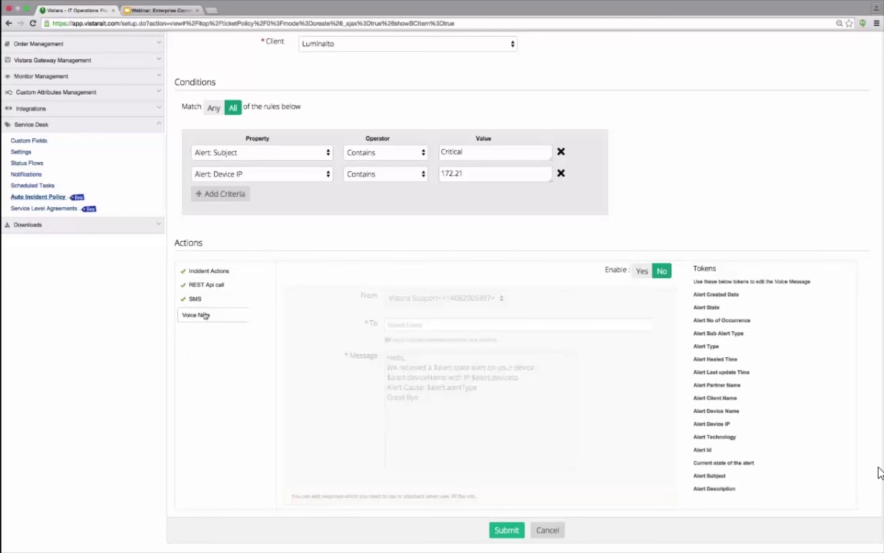
{"action": "left_click", "coordinate": [643, 271]}
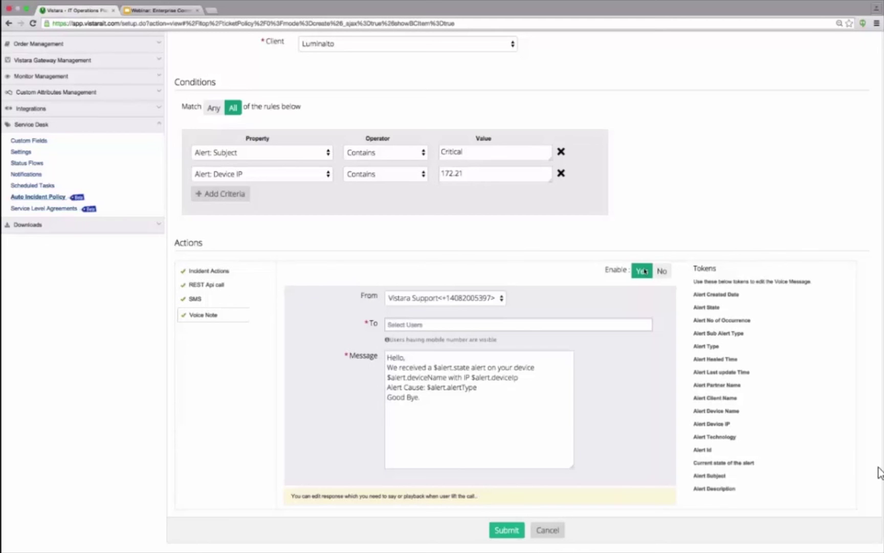
{"action": "left_click", "coordinate": [500, 325]}
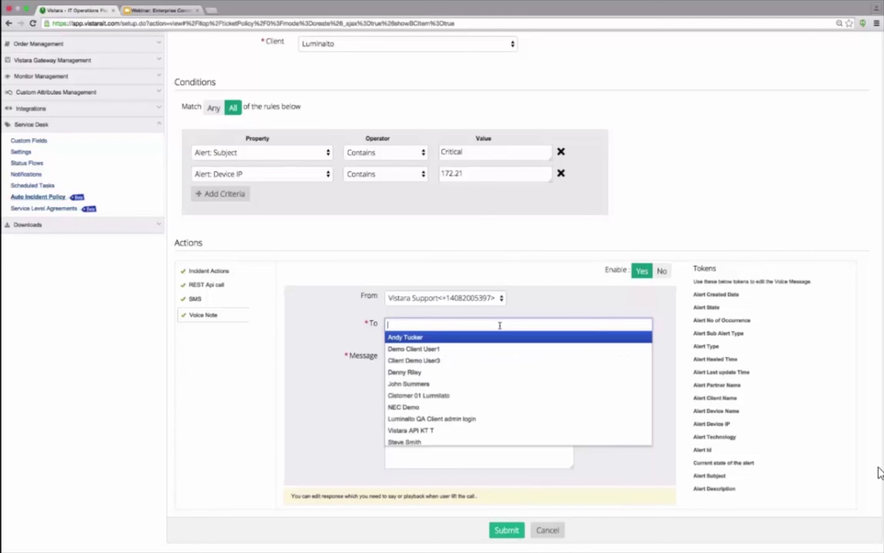
{"action": "type", "text": "joh"}
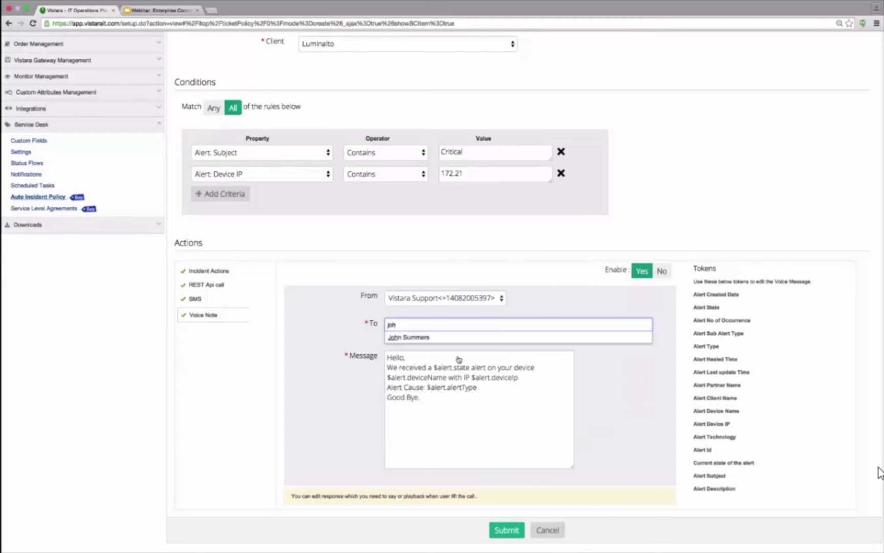
{"action": "left_click", "coordinate": [430, 337]}
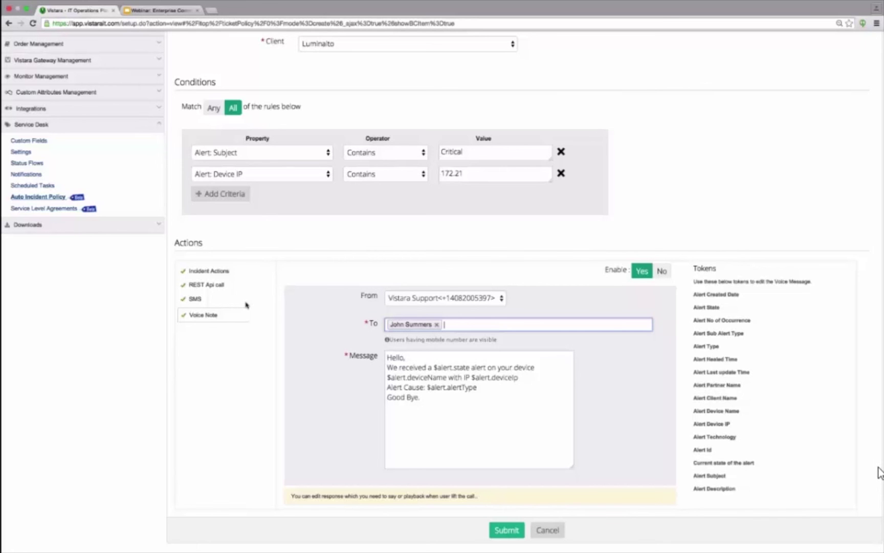
Step: Go to the Service Level Agreements list and start adding a new SLA
{"action": "scroll", "coordinate": [245, 304], "scroll_direction": "up", "scroll_amount": 1}
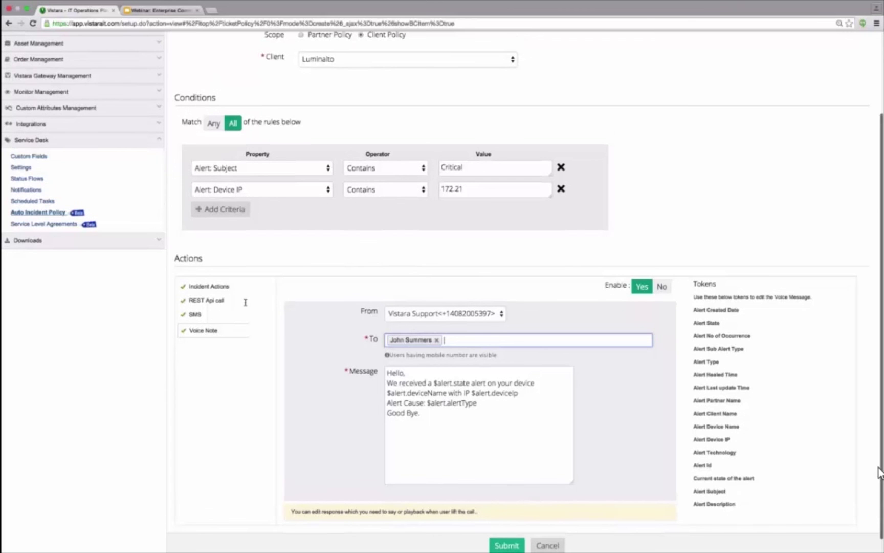
{"action": "scroll", "coordinate": [245, 302], "scroll_direction": "up", "scroll_amount": 1}
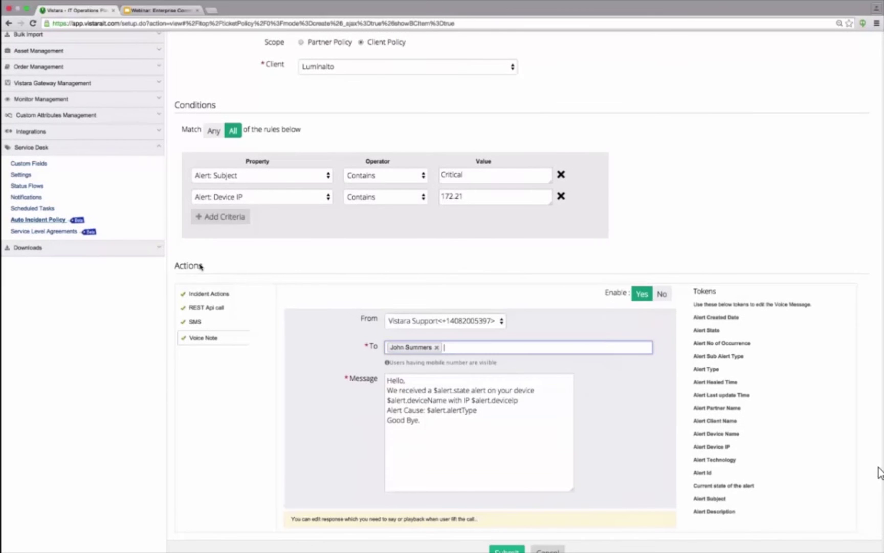
{"action": "scroll", "coordinate": [200, 266], "scroll_direction": "up", "scroll_amount": 3}
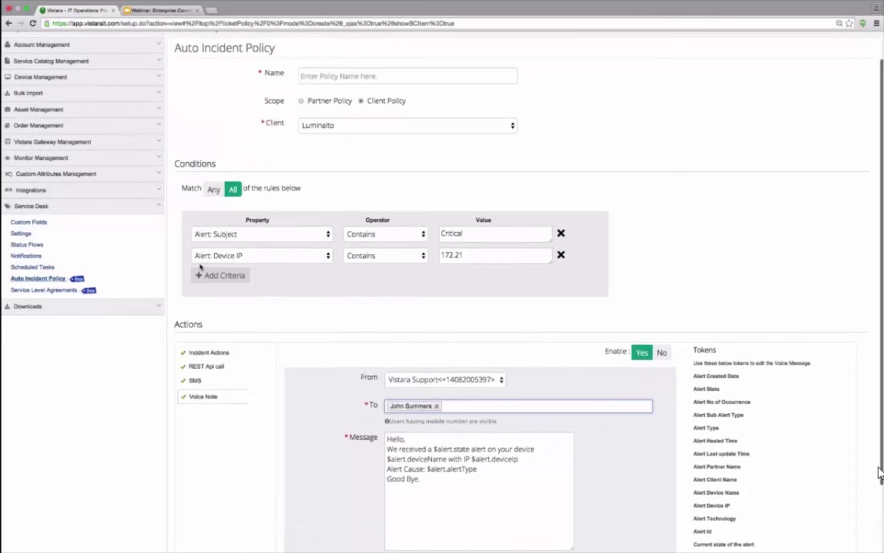
{"action": "scroll", "coordinate": [200, 266], "scroll_direction": "up", "scroll_amount": 2}
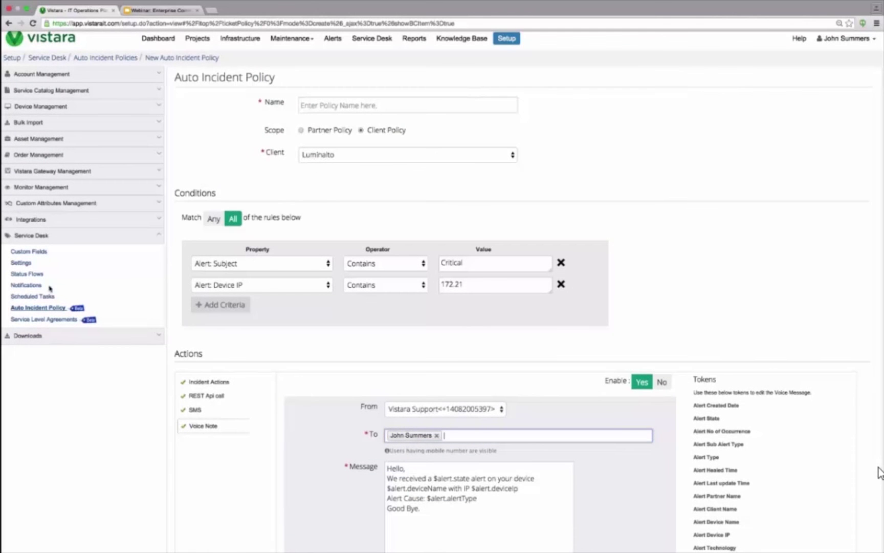
{"action": "left_click", "coordinate": [58, 321]}
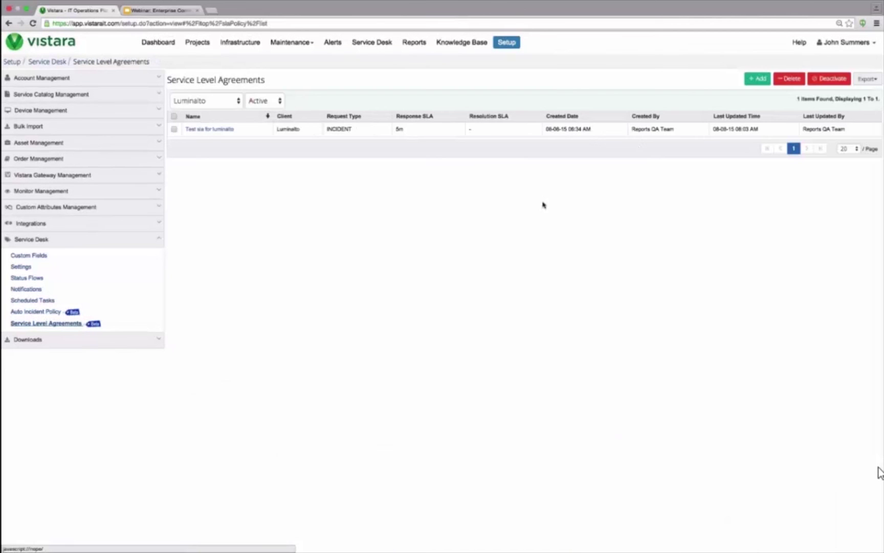
{"action": "left_click", "coordinate": [756, 79]}
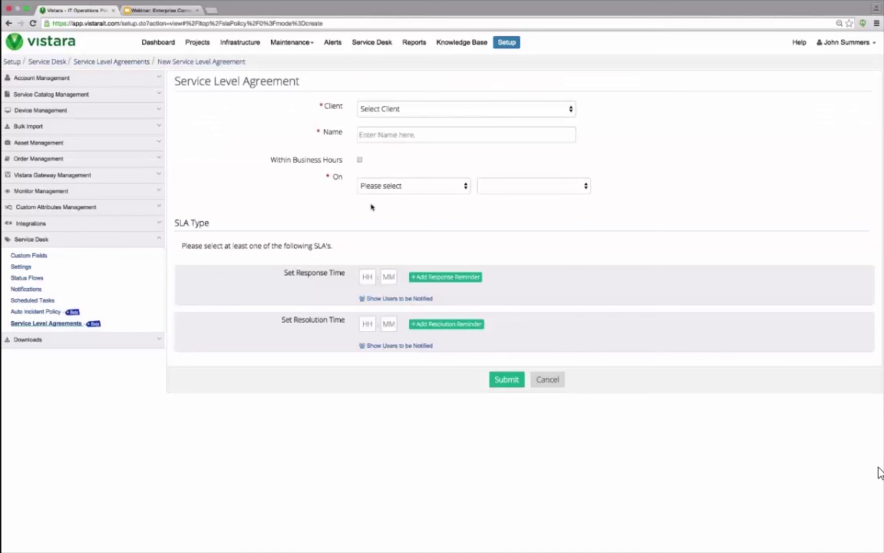
Step: Name the SLA 'ecommerce SLAs' for client Luminalto, based on Priority, within business hours
{"action": "left_click", "coordinate": [525, 111]}
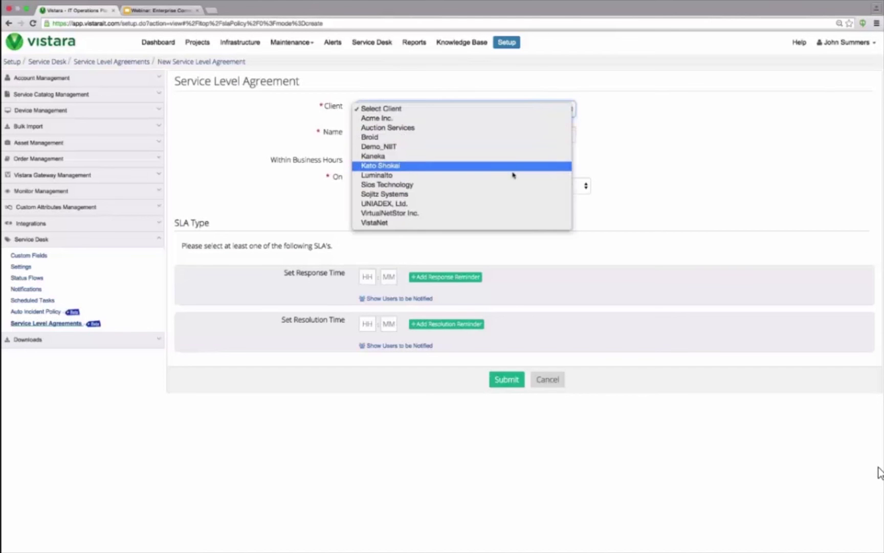
{"action": "left_click", "coordinate": [513, 175]}
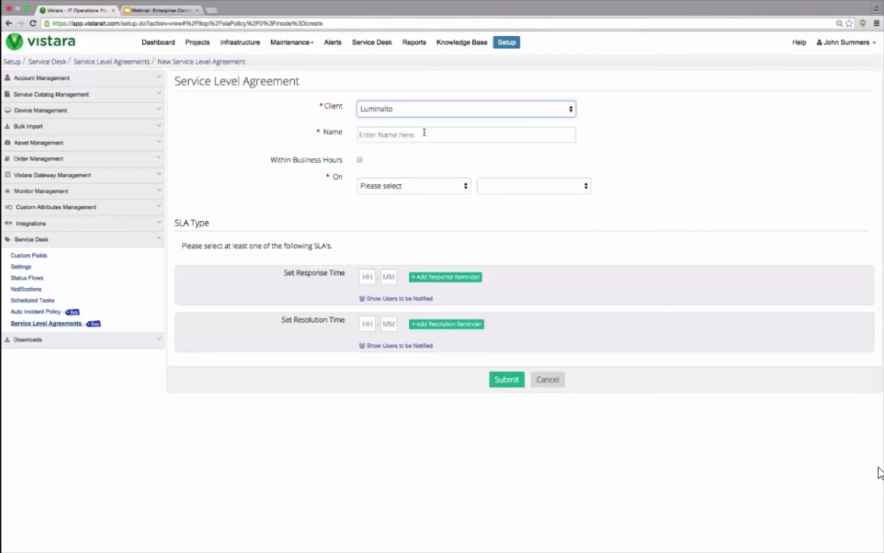
{"action": "left_click", "coordinate": [424, 133]}
{"action": "type", "text": "ec"}
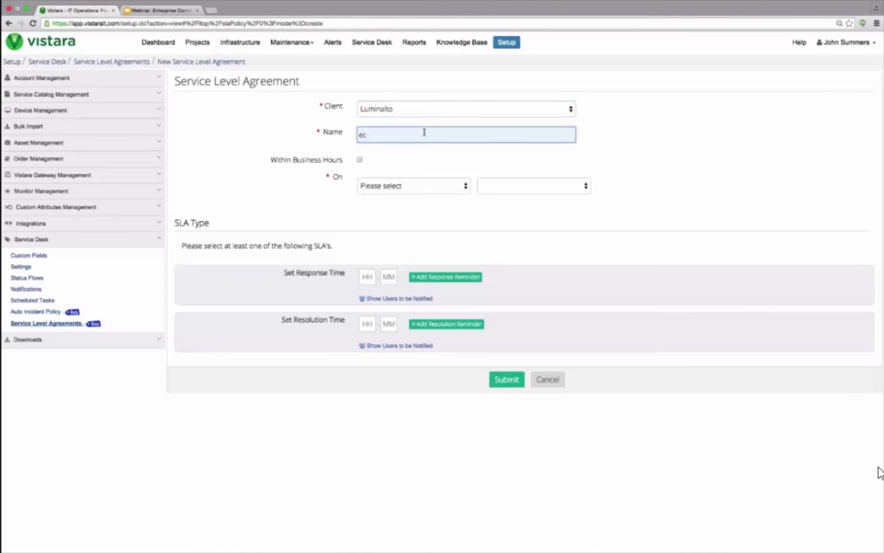
{"action": "type", "text": "ommerce SLAs"}
{"action": "left_click", "coordinate": [407, 194]}
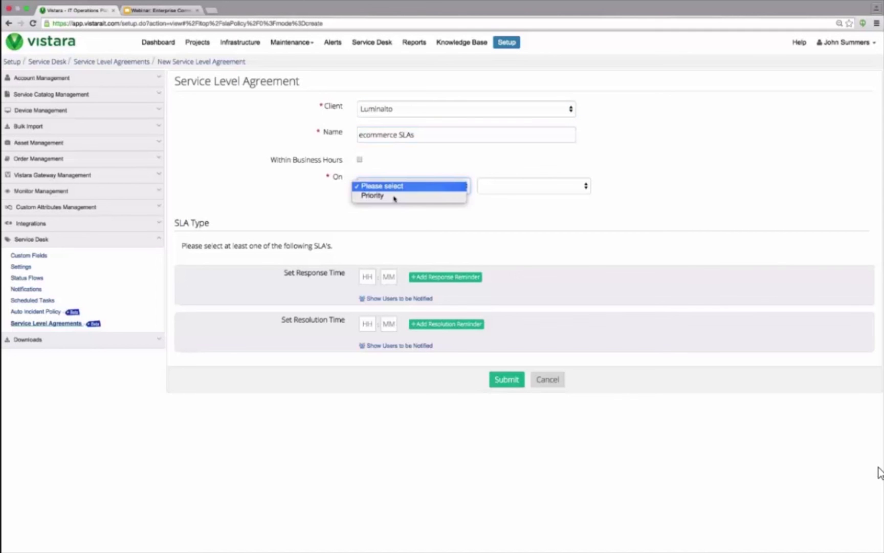
{"action": "left_click", "coordinate": [394, 196]}
{"action": "left_click", "coordinate": [360, 161]}
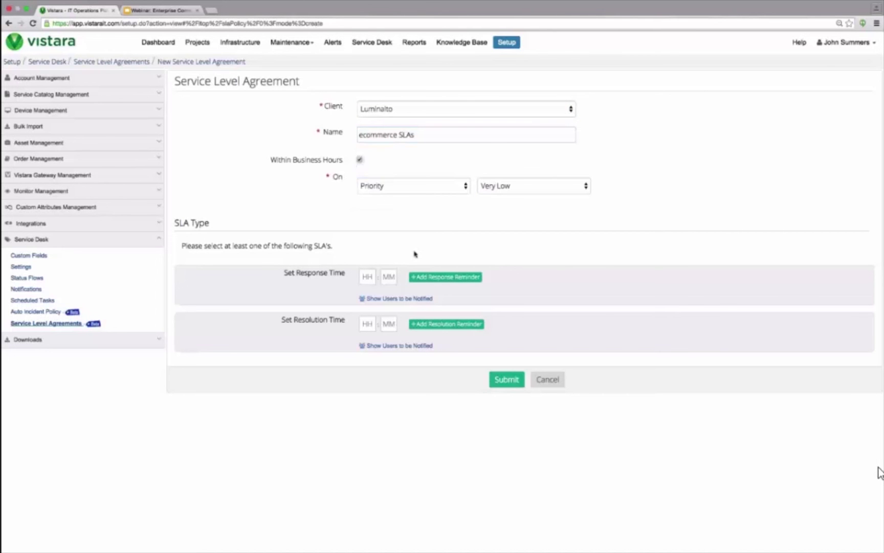
Step: Add a response reminder, show the users to be notified, and begin the response time hours
{"action": "left_click", "coordinate": [436, 280]}
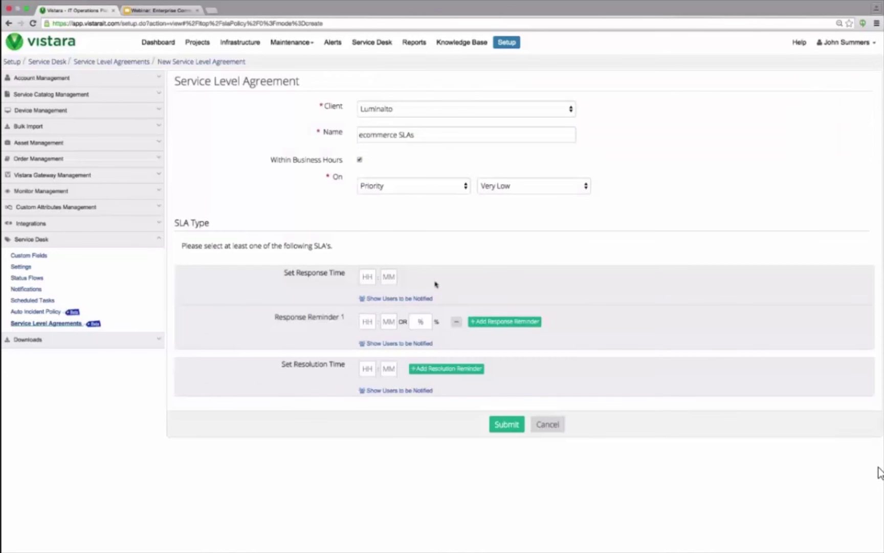
{"action": "left_click", "coordinate": [386, 300]}
{"action": "left_click", "coordinate": [368, 275]}
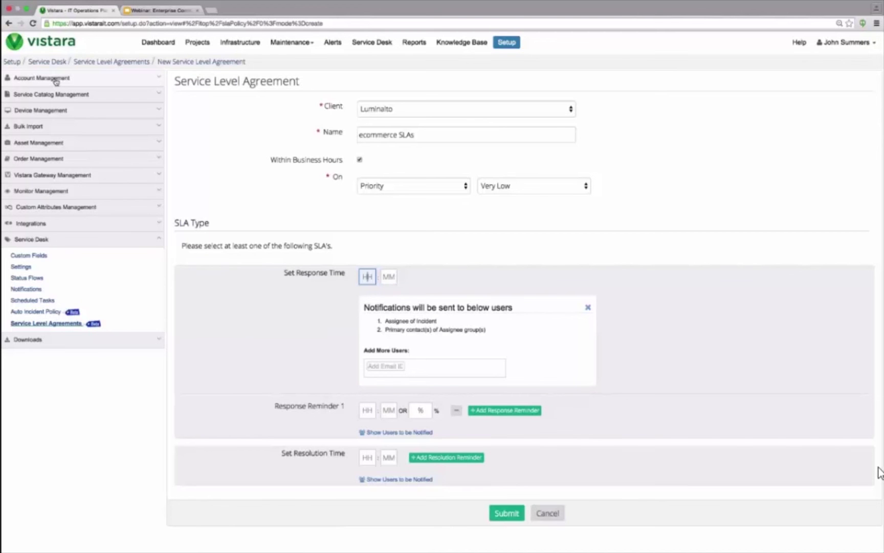
Step: Browse the account setup pages for escalation policies and shift schedules
{"action": "left_click", "coordinate": [56, 79]}
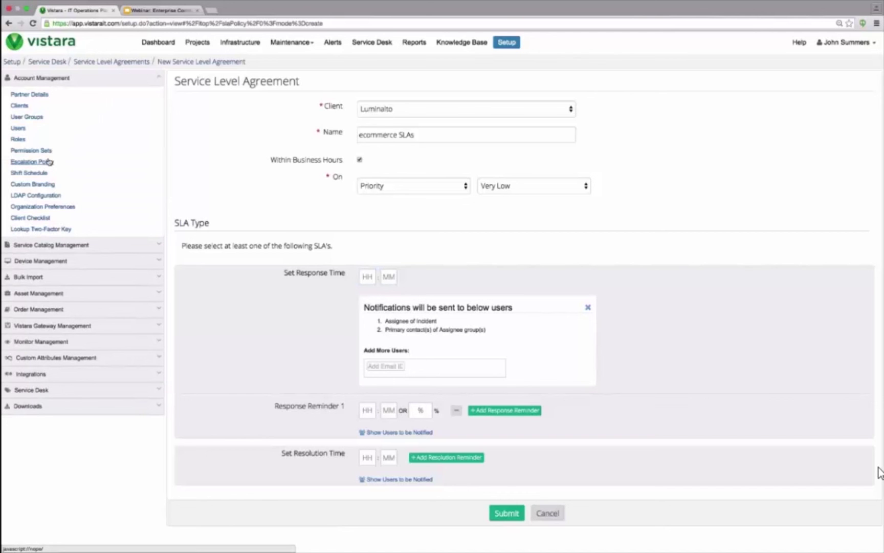
{"action": "left_click", "coordinate": [49, 161]}
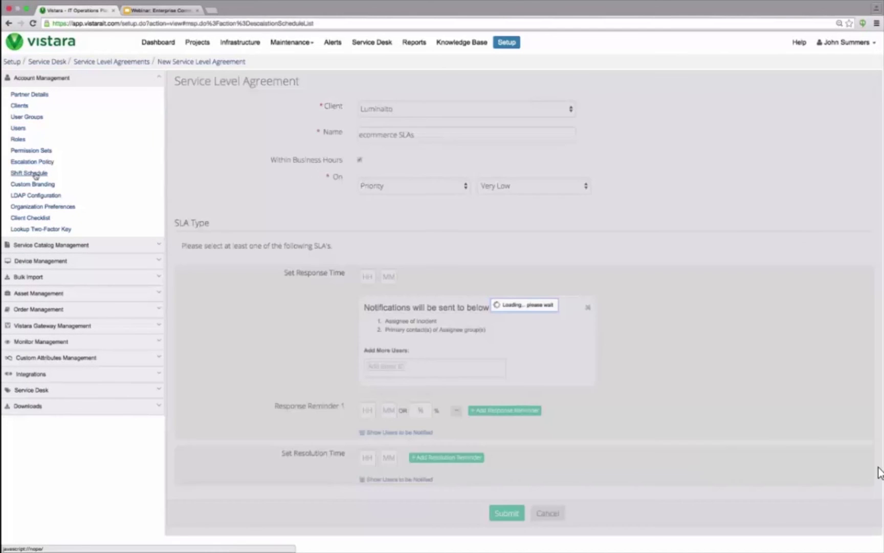
{"action": "left_click", "coordinate": [31, 173]}
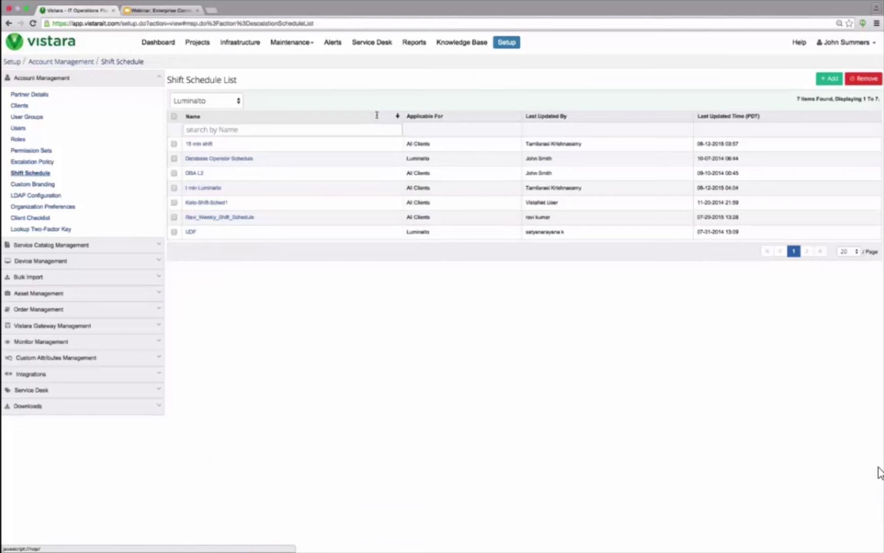
Step: Log out and sign back in with the partner administrator's user name and password
{"action": "left_click", "coordinate": [845, 42]}
{"action": "left_click", "coordinate": [814, 78]}
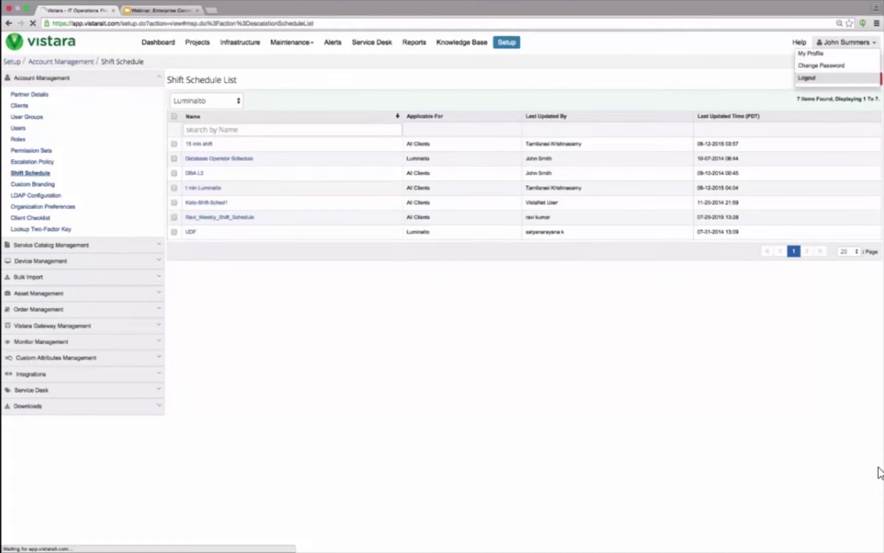
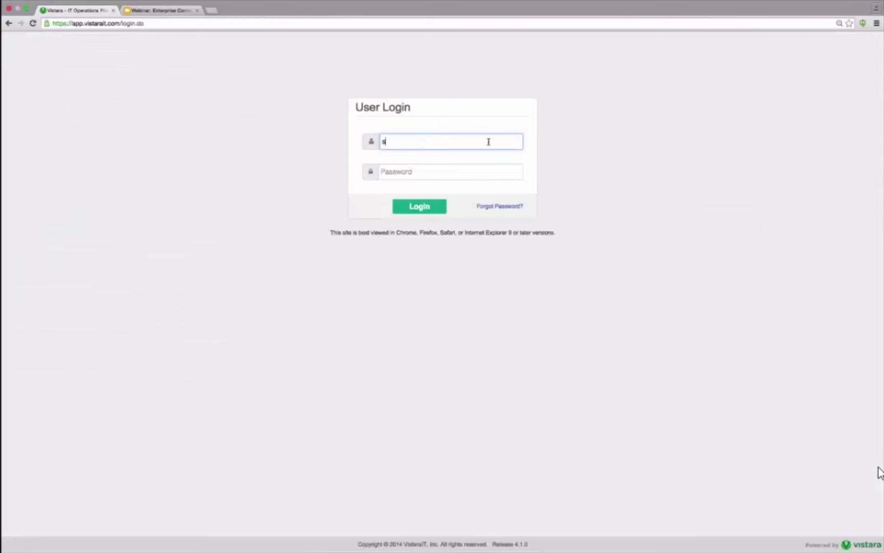
{"action": "key", "text": "Tab"}
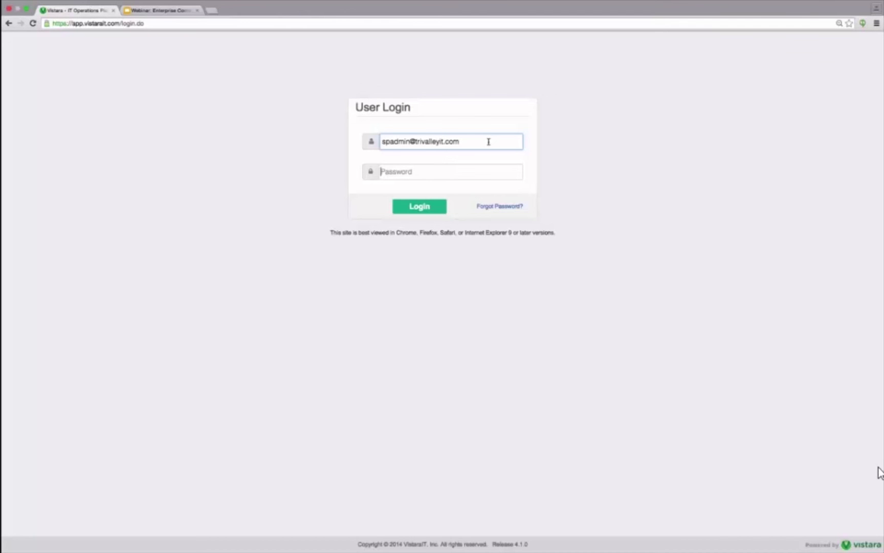
{"action": "type", "text": "**********"}
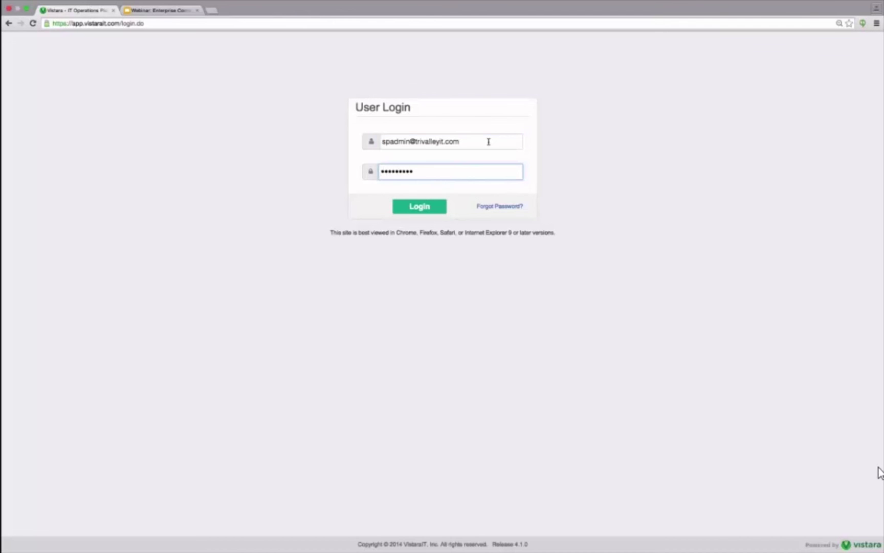
{"action": "type", "text": "****"}
{"action": "key", "text": "Return"}
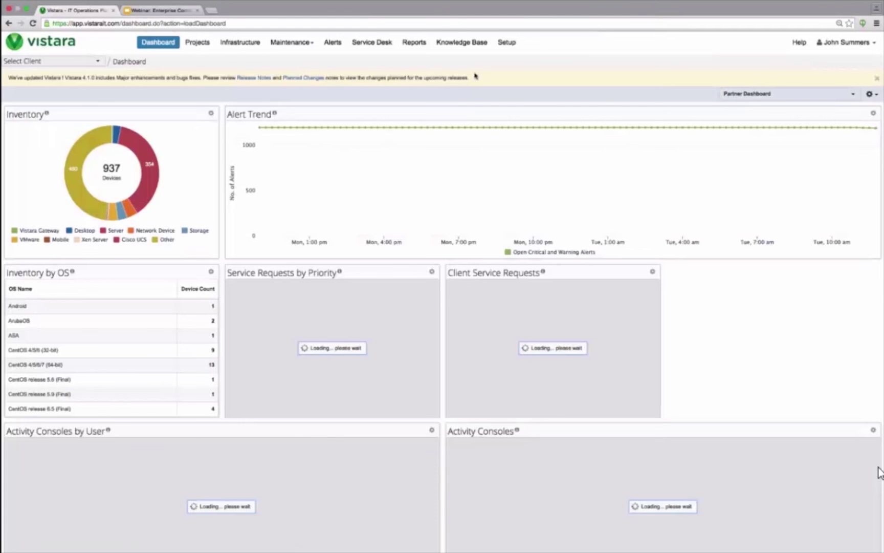
Step: Create a new shift schedule with IT Admin as its user, then go to Alerts
{"action": "left_click", "coordinate": [517, 45]}
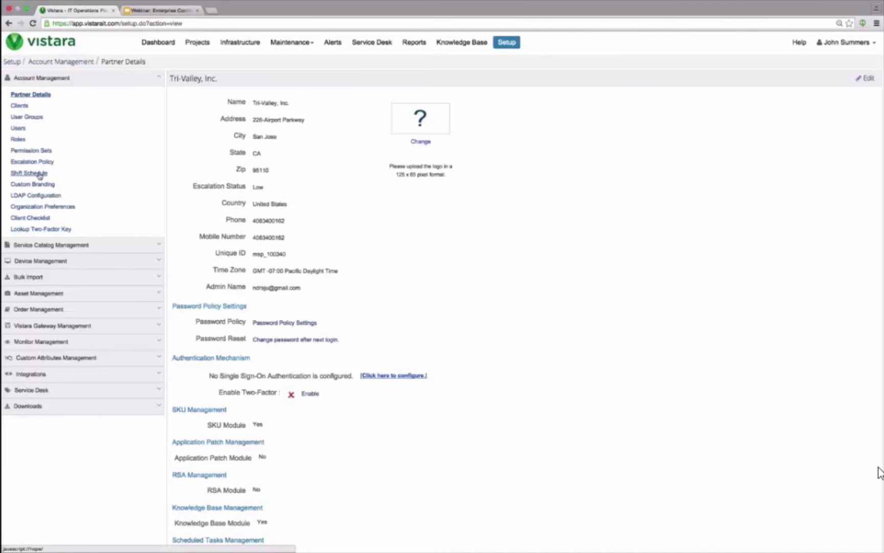
{"action": "left_click", "coordinate": [29, 173]}
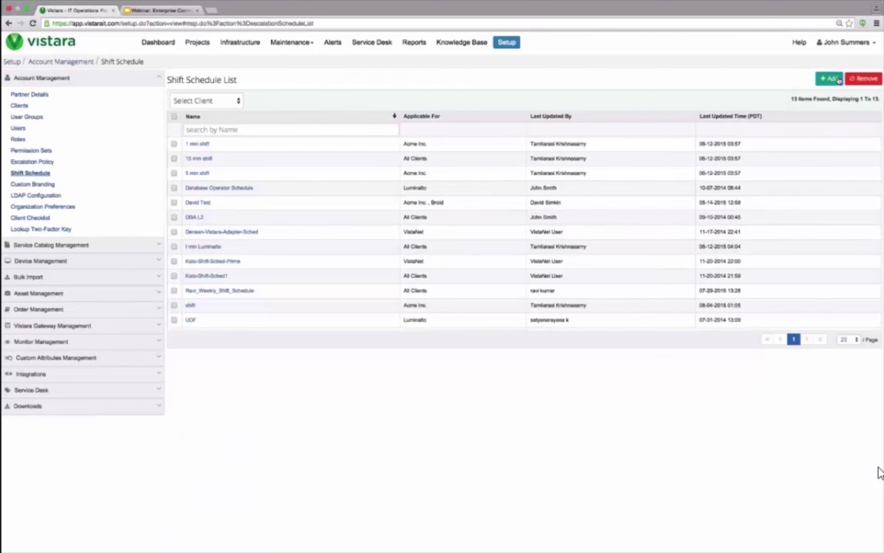
{"action": "left_click", "coordinate": [839, 80]}
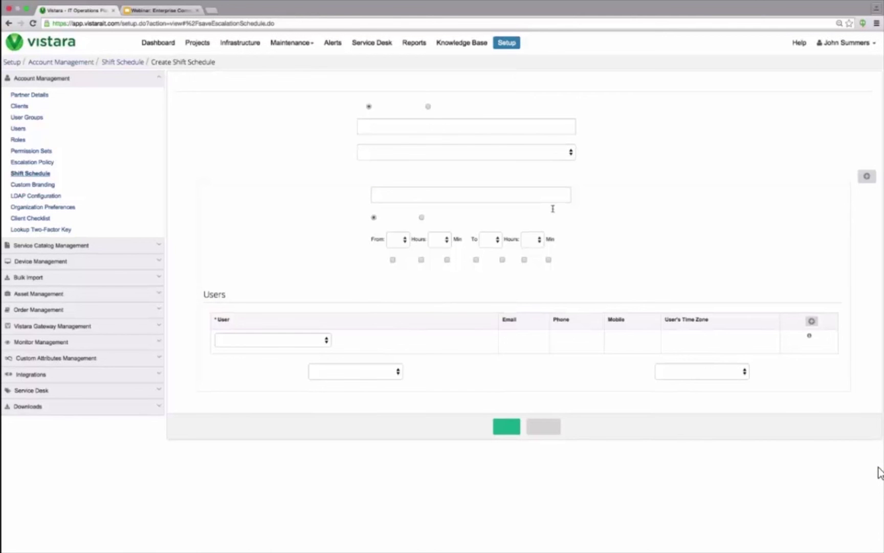
{"action": "left_click", "coordinate": [300, 345]}
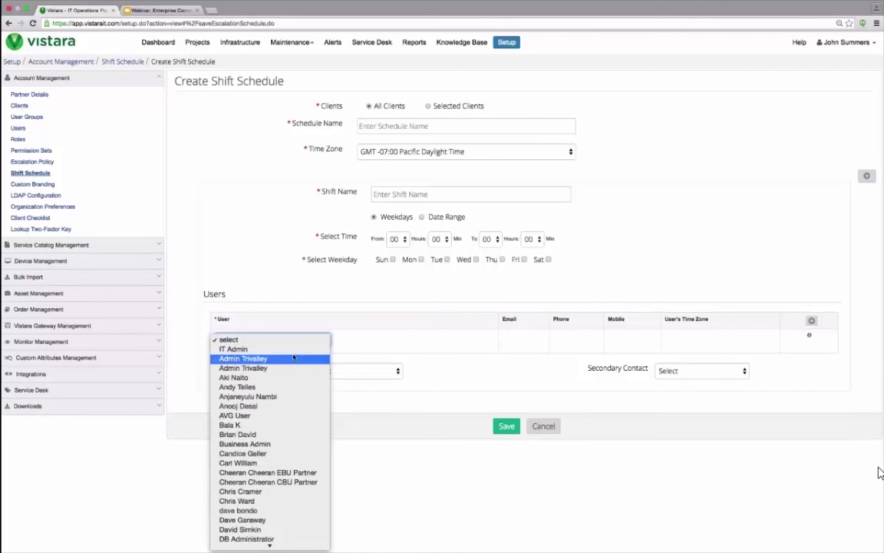
{"action": "left_click", "coordinate": [294, 357]}
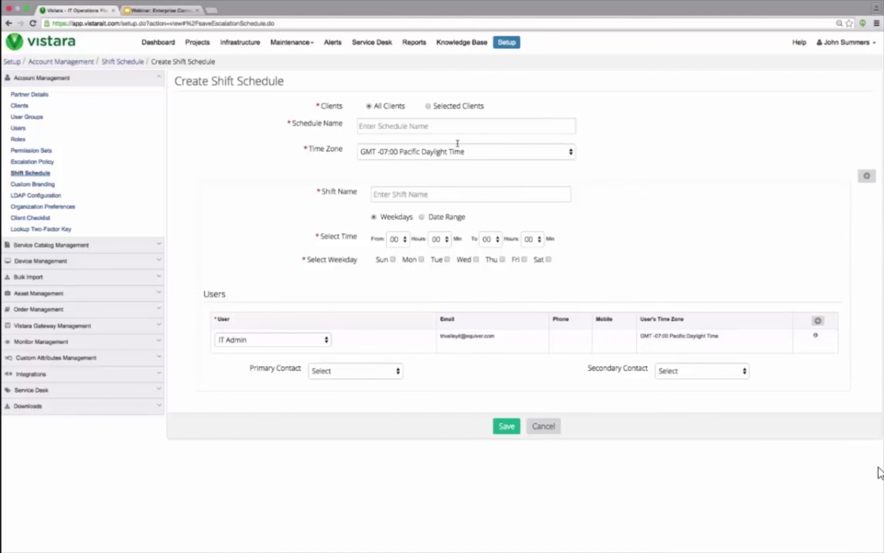
{"action": "left_click", "coordinate": [333, 43]}
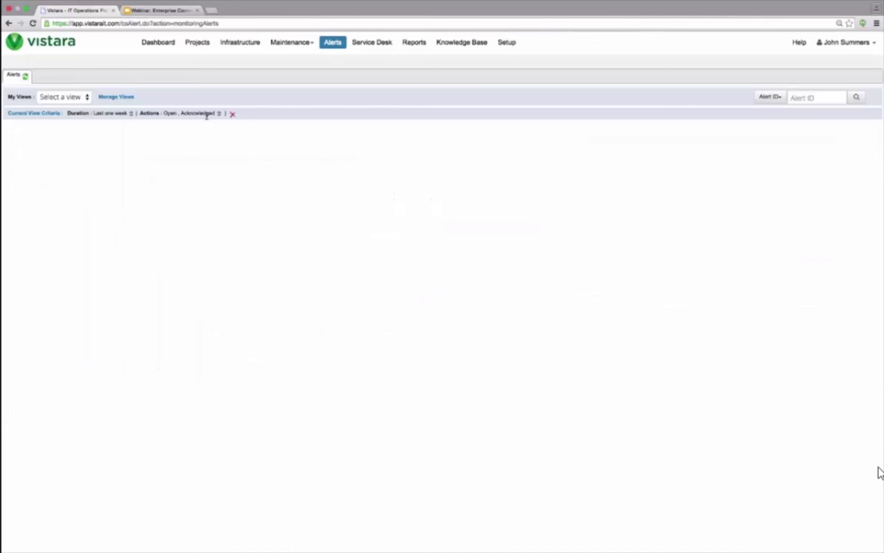
Step: Clear the current view criteria and open critical alert 115463793
{"action": "left_click", "coordinate": [233, 114]}
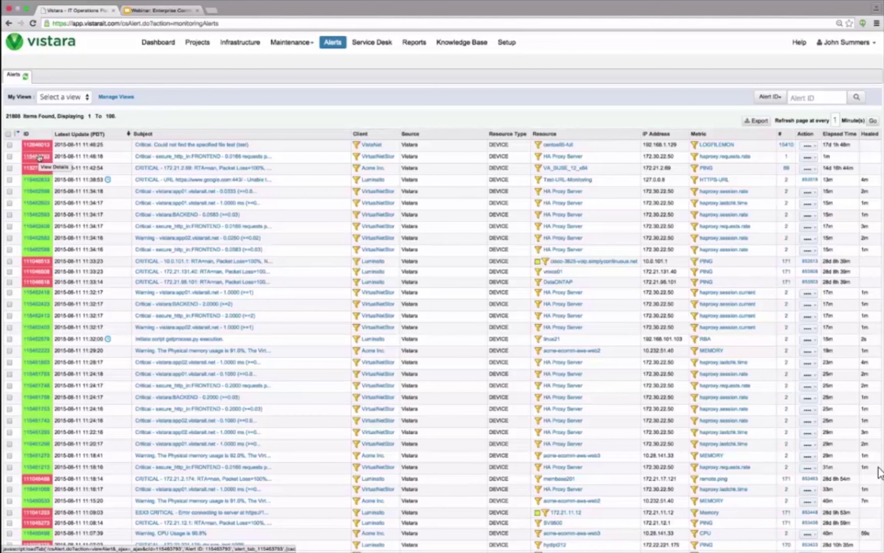
{"action": "left_click", "coordinate": [38, 156]}
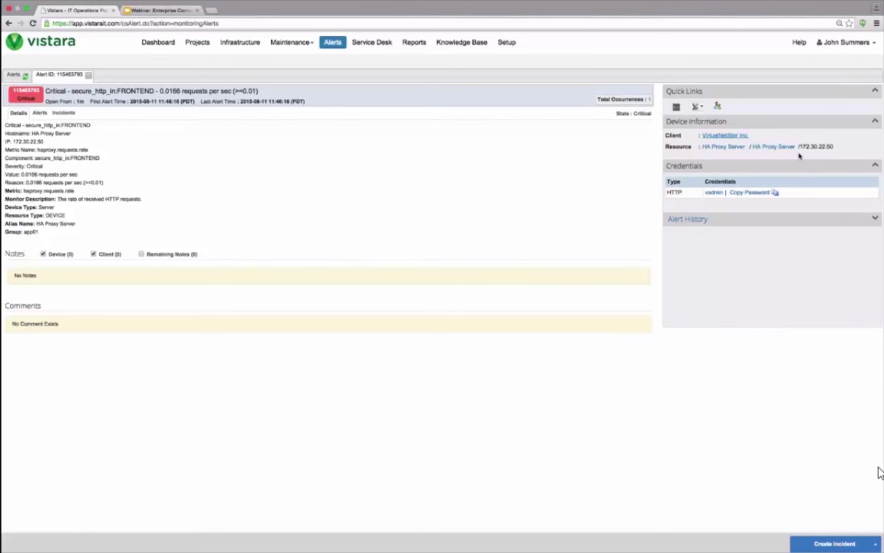
Step: Check the alert's escalation policy, then its device's other alerts and its incidents
{"action": "left_click", "coordinate": [719, 107]}
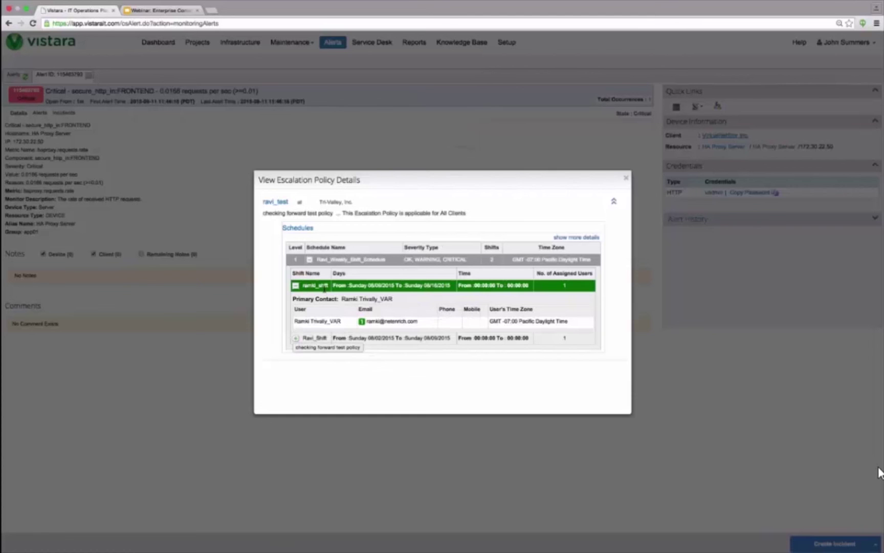
{"action": "left_click", "coordinate": [626, 178]}
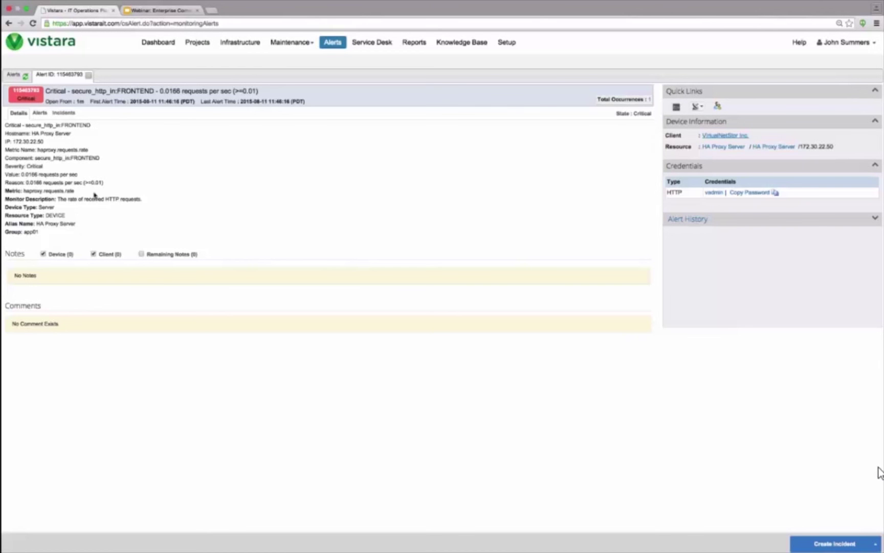
{"action": "left_click", "coordinate": [40, 113]}
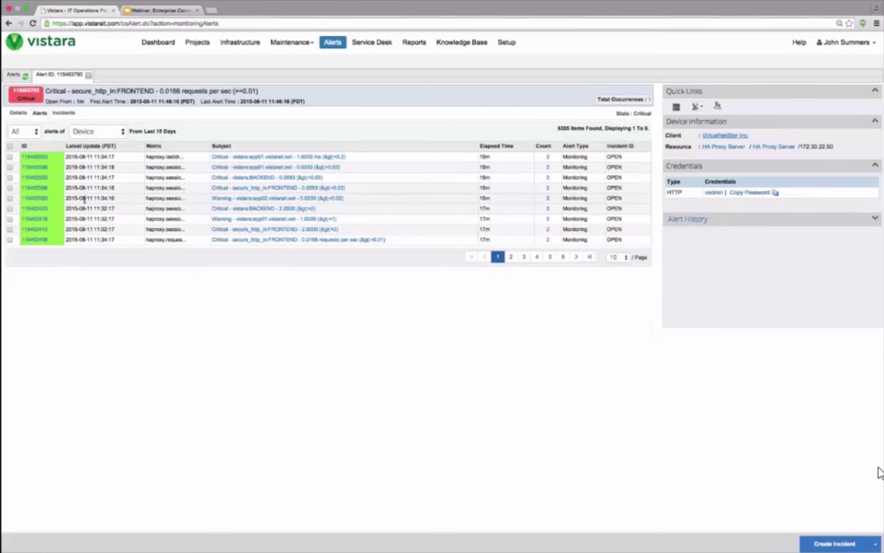
{"action": "left_click", "coordinate": [64, 113]}
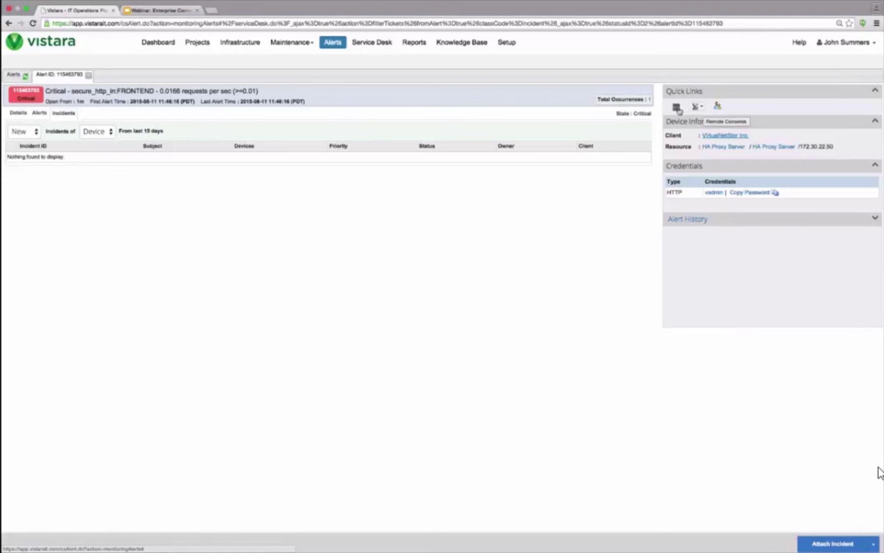
{"action": "left_click", "coordinate": [678, 108]}
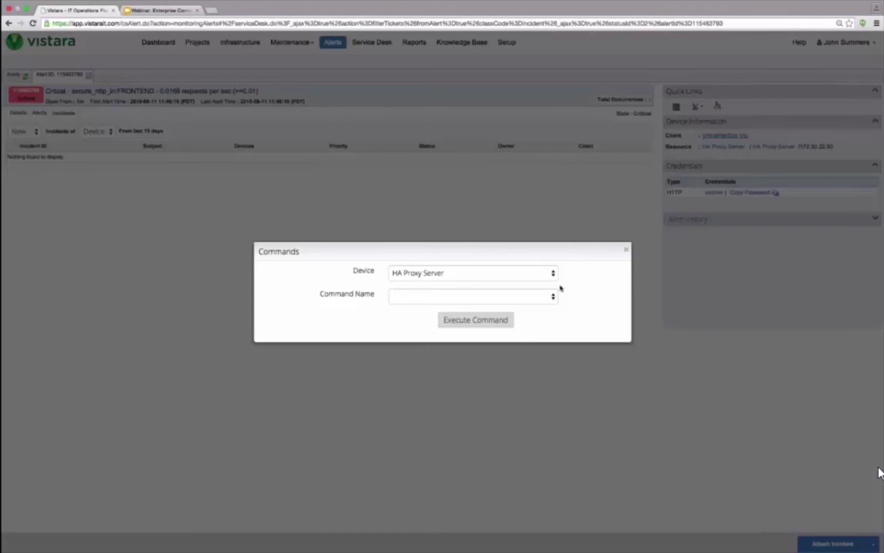
{"action": "left_click", "coordinate": [554, 297]}
{"action": "left_click", "coordinate": [490, 363]}
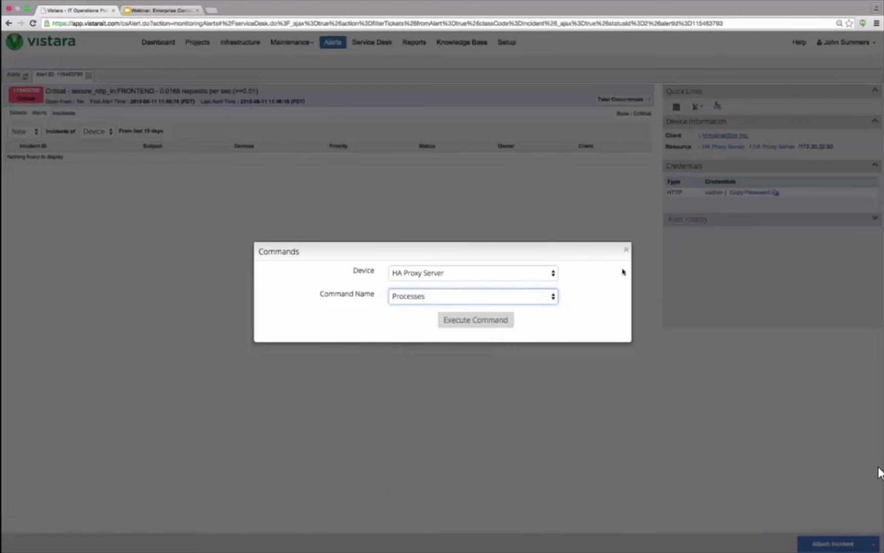
{"action": "left_click", "coordinate": [625, 250]}
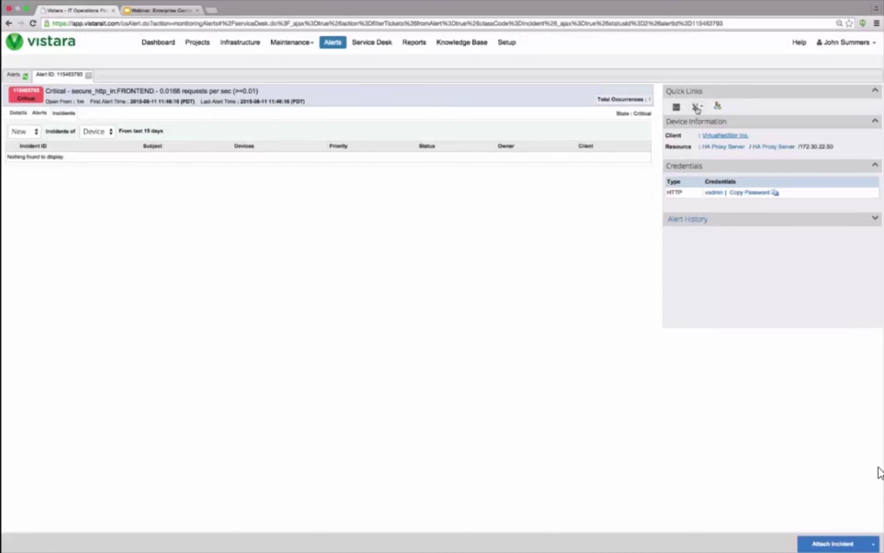
{"action": "left_click", "coordinate": [600, 147]}
Step: Show the Infrastructure inventory for client Acme Inc., listing its 254 devices
{"action": "left_click", "coordinate": [247, 49]}
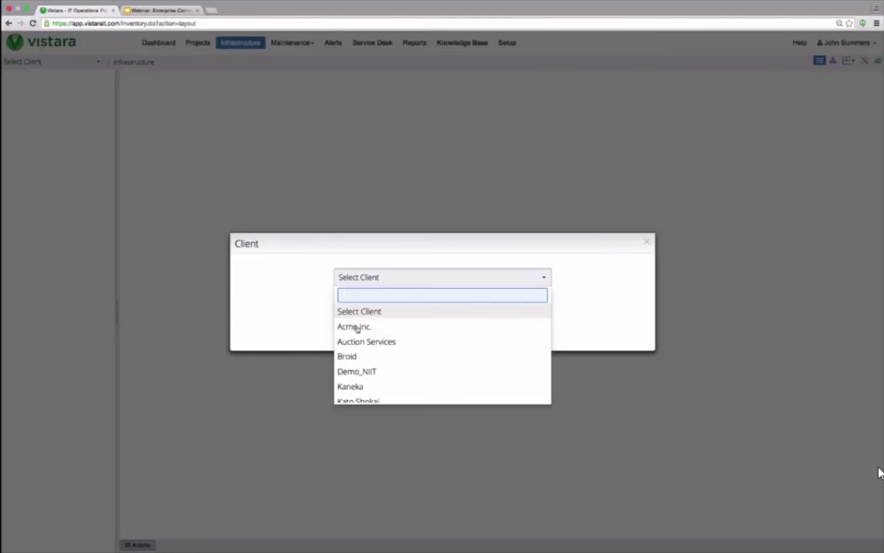
{"action": "left_click", "coordinate": [356, 327]}
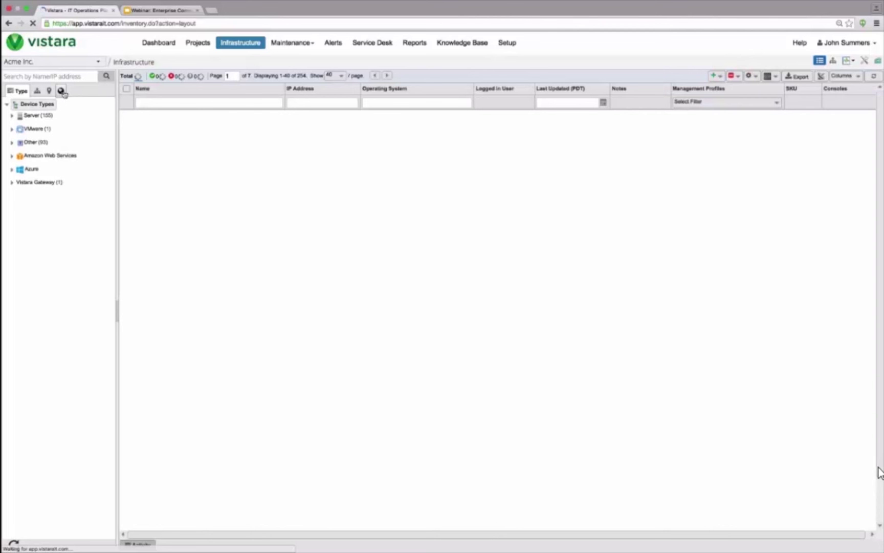
Step: Group the inventory by services and show the Acme App Services service map
{"action": "left_click", "coordinate": [61, 92]}
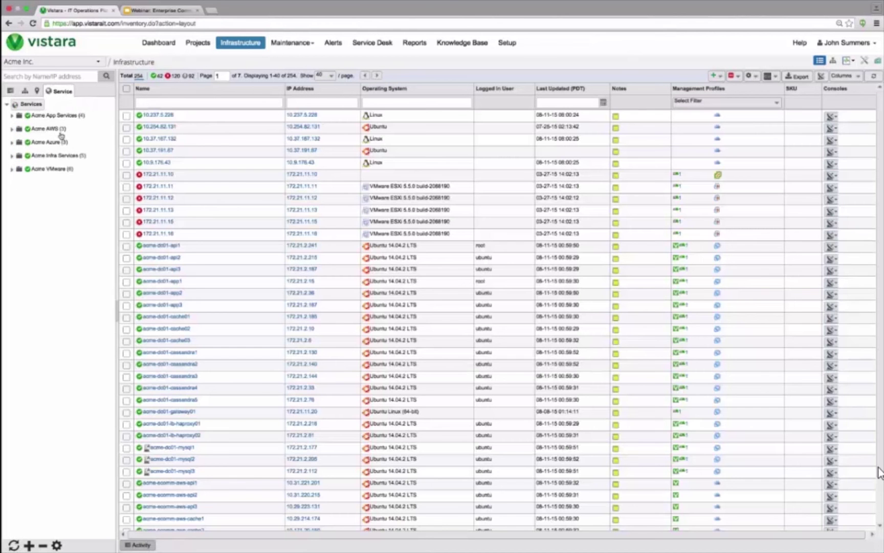
{"action": "left_click", "coordinate": [18, 116]}
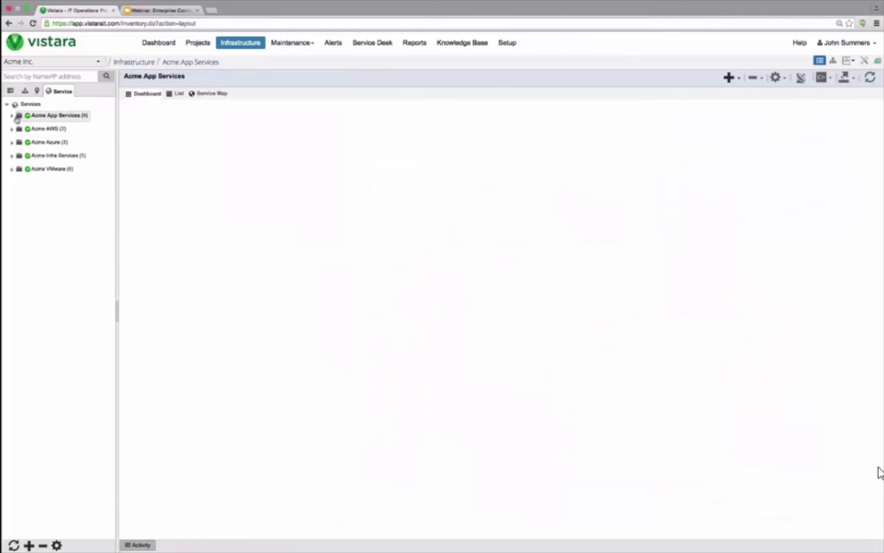
{"action": "left_click", "coordinate": [212, 94]}
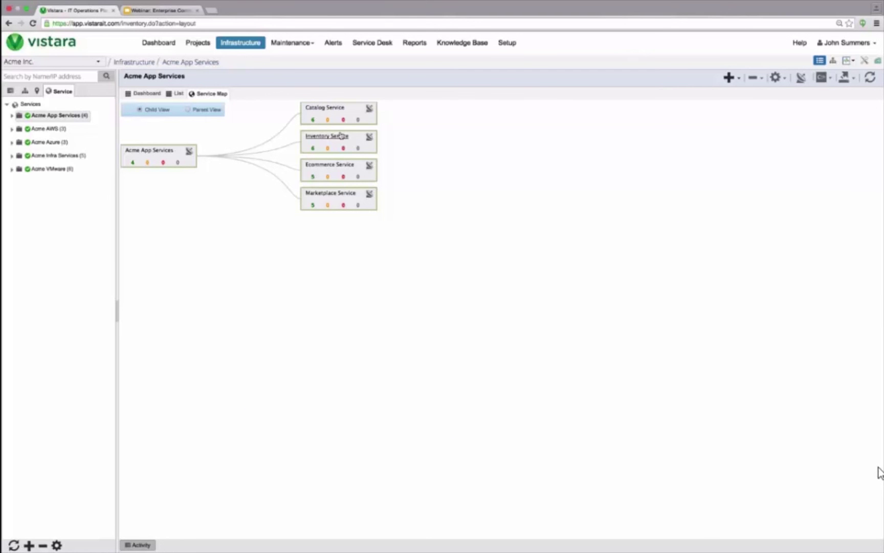
Step: Expand the Catalog, Inventory, Ecommerce and Marketplace service branches on the map
{"action": "left_click", "coordinate": [369, 108]}
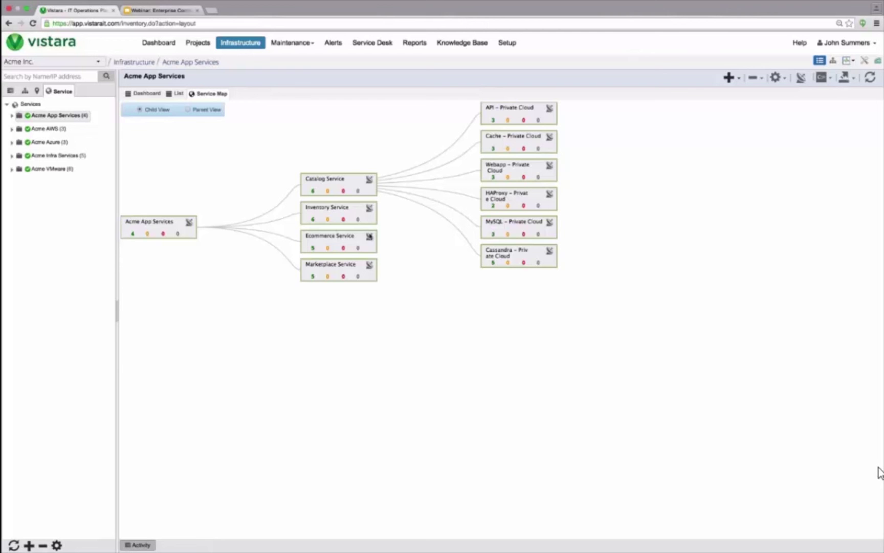
{"action": "left_click", "coordinate": [369, 235]}
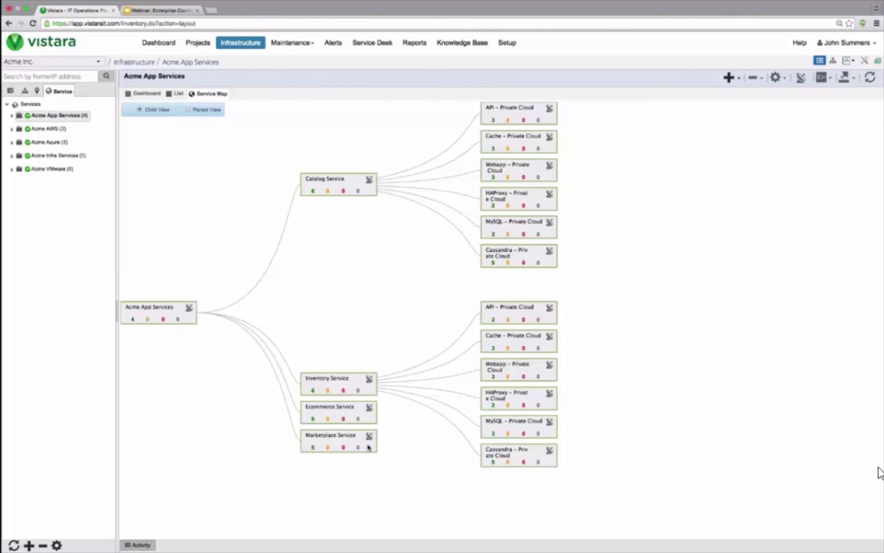
{"action": "left_click", "coordinate": [368, 447]}
{"action": "scroll", "coordinate": [371, 483], "scroll_direction": "down", "scroll_amount": 2}
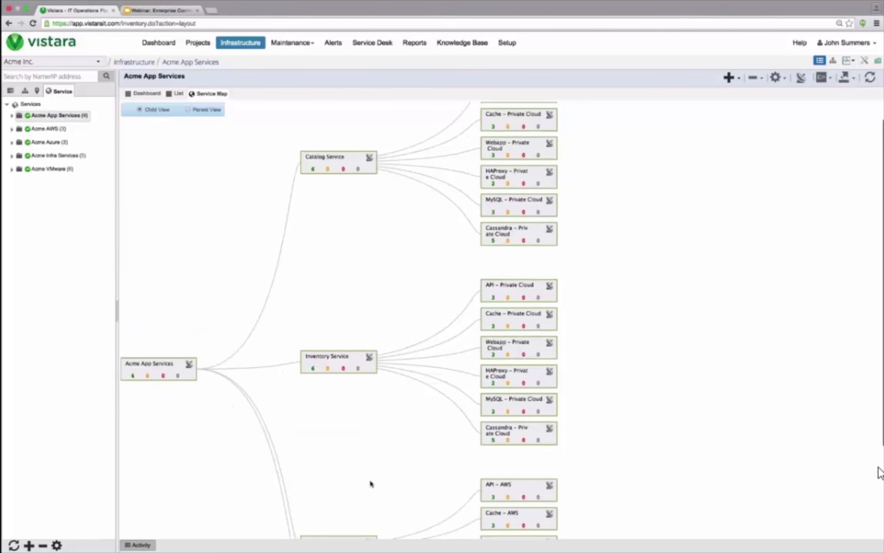
{"action": "scroll", "coordinate": [371, 484], "scroll_direction": "down", "scroll_amount": 5}
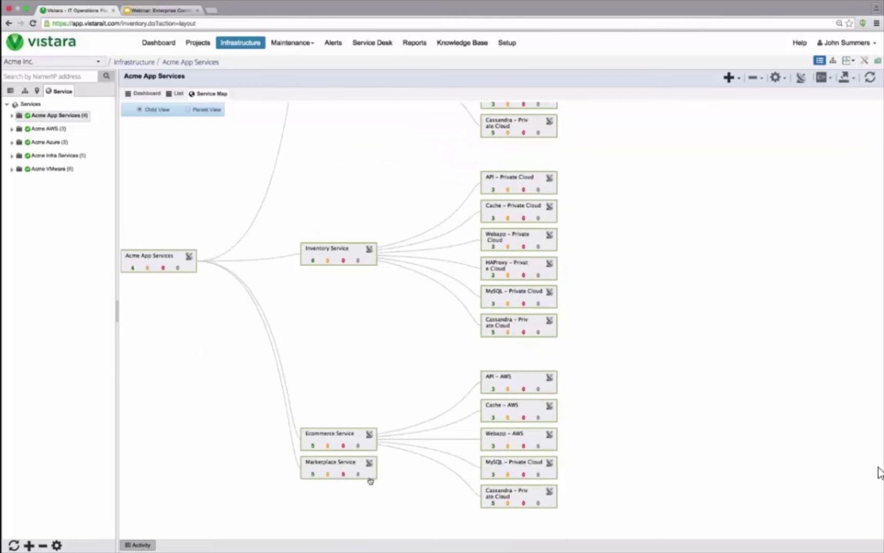
{"action": "left_click", "coordinate": [371, 481]}
{"action": "scroll", "coordinate": [402, 347], "scroll_direction": "up", "scroll_amount": 5}
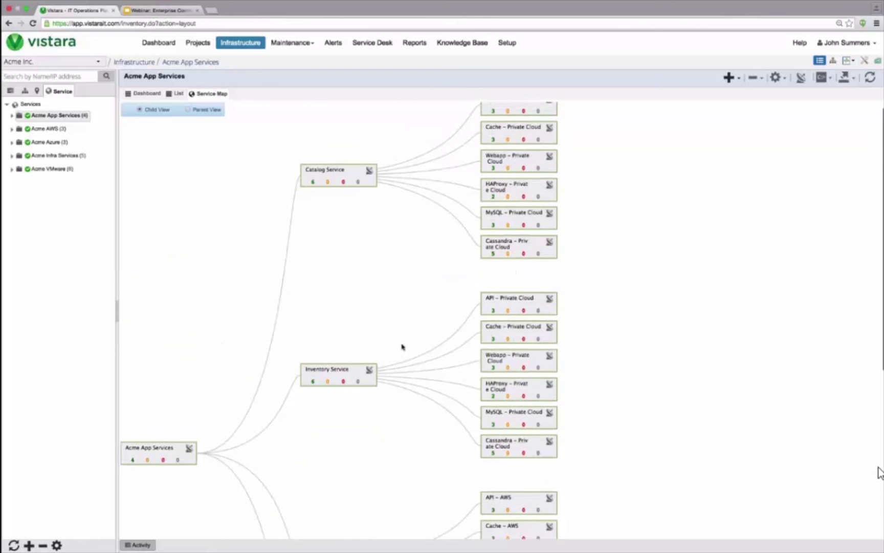
{"action": "scroll", "coordinate": [551, 122], "scroll_direction": "up", "scroll_amount": 1}
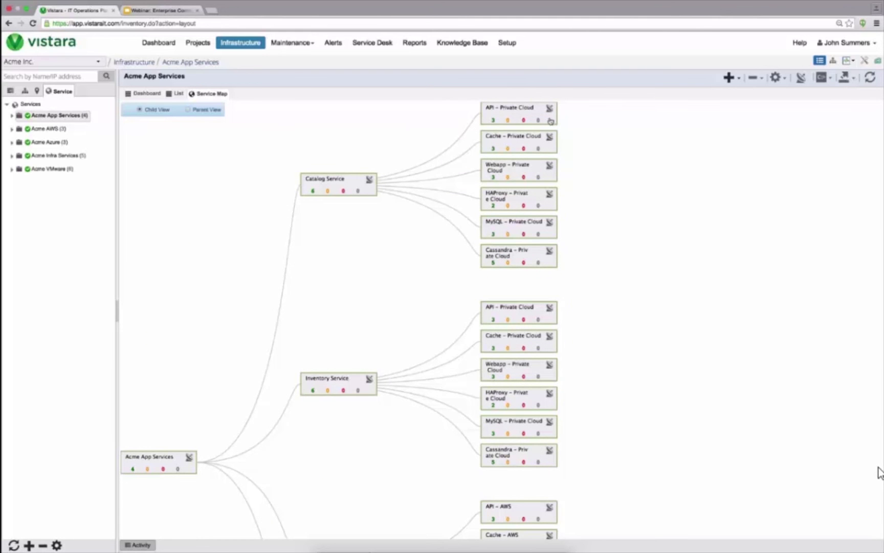
Step: Expand the API – Private Cloud node to reveal its servers
{"action": "left_click", "coordinate": [551, 121]}
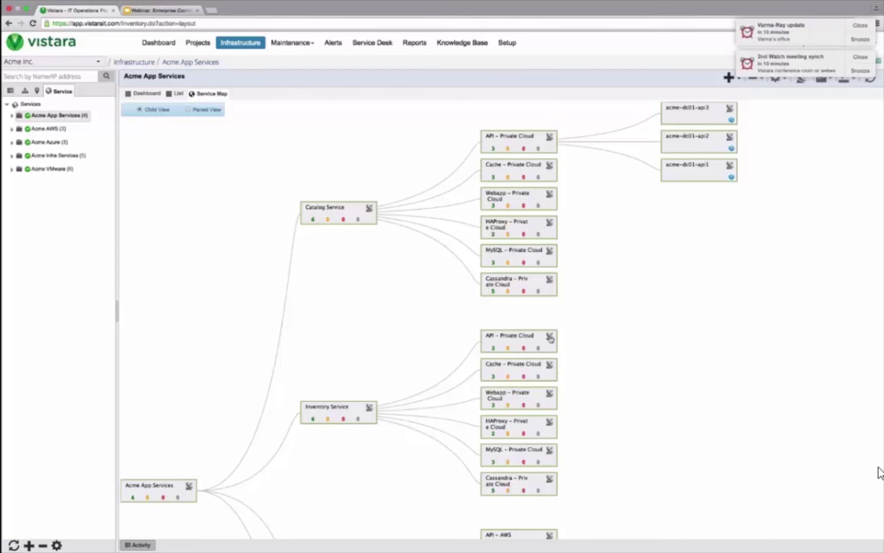
{"action": "scroll", "coordinate": [557, 413], "scroll_direction": "down", "scroll_amount": 1}
{"action": "scroll", "coordinate": [557, 413], "scroll_direction": "down", "scroll_amount": 1}
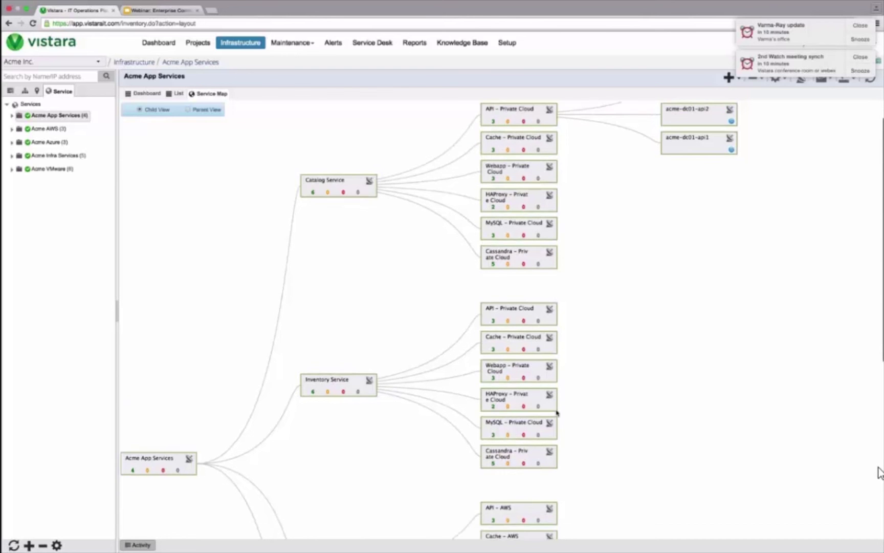
{"action": "scroll", "coordinate": [557, 413], "scroll_direction": "down", "scroll_amount": 10}
{"action": "scroll", "coordinate": [556, 413], "scroll_direction": "down", "scroll_amount": 4}
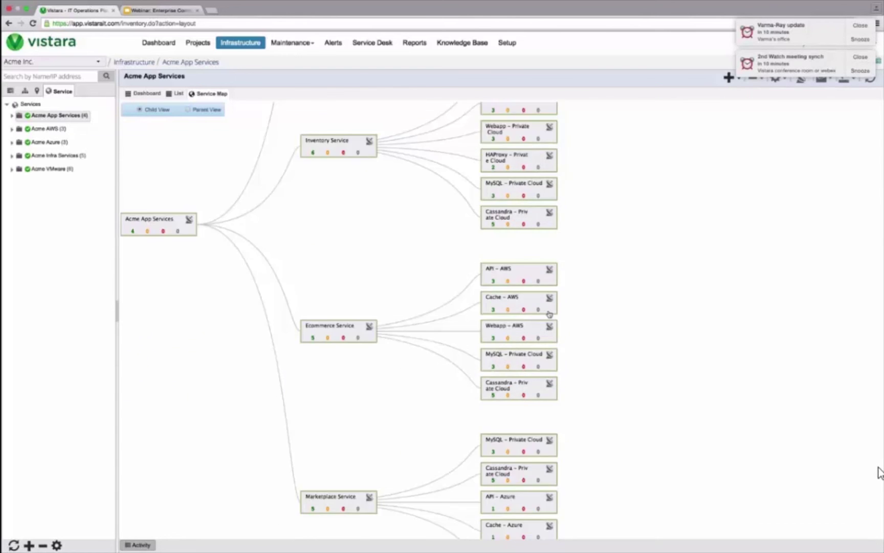
Step: Expand Webapp – AWS and API – AWS so each shows its three acme-ecomm-aws instances
{"action": "left_click", "coordinate": [555, 341]}
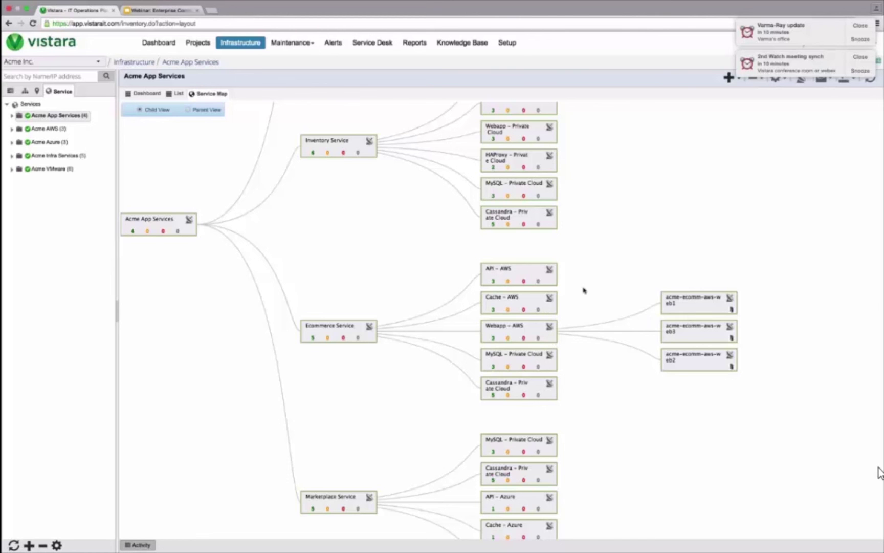
{"action": "left_click", "coordinate": [554, 284]}
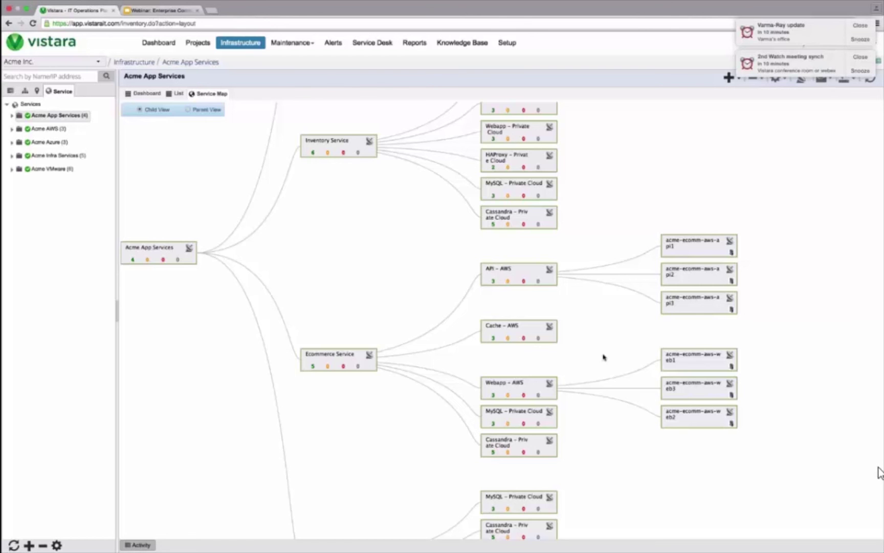
{"action": "scroll", "coordinate": [604, 356], "scroll_direction": "down", "scroll_amount": 3}
{"action": "scroll", "coordinate": [604, 356], "scroll_direction": "down", "scroll_amount": 1}
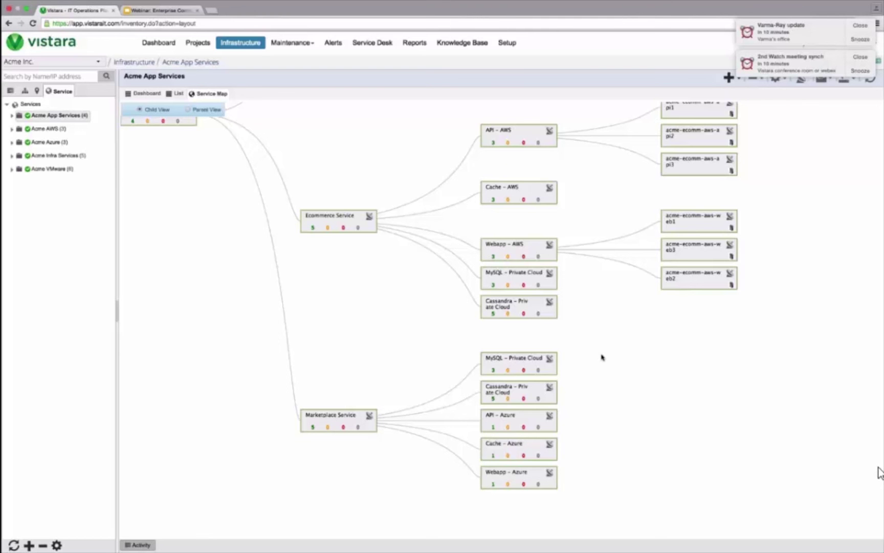
{"action": "left_click", "coordinate": [29, 545]}
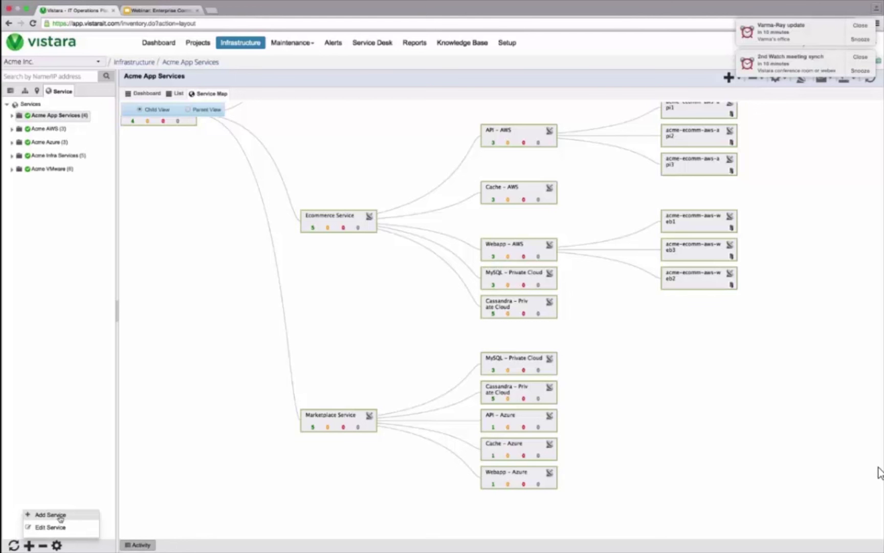
{"action": "left_click", "coordinate": [60, 516]}
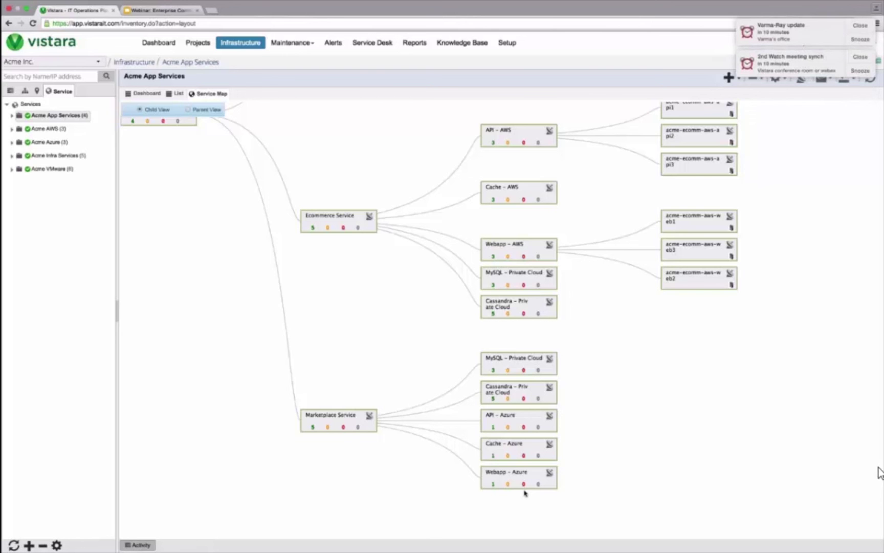
{"action": "scroll", "coordinate": [609, 425], "scroll_direction": "up", "scroll_amount": 3}
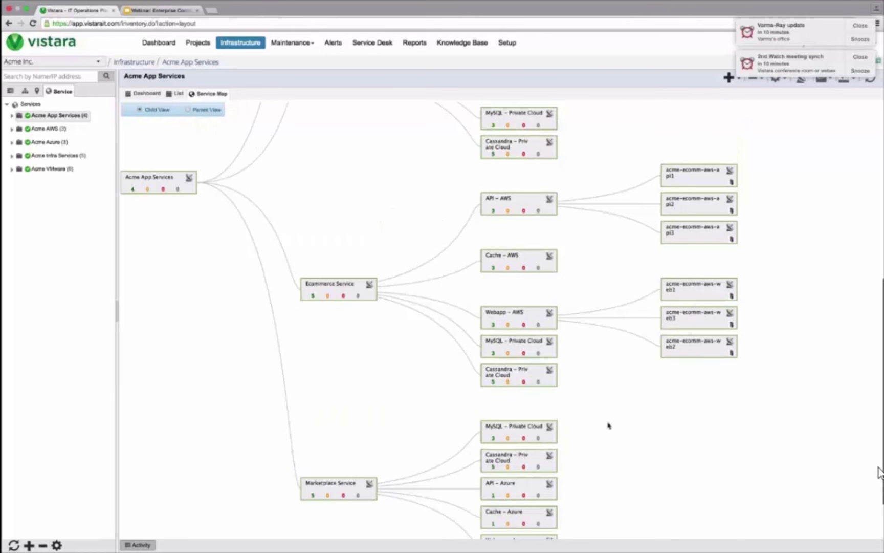
{"action": "scroll", "coordinate": [609, 425], "scroll_direction": "up", "scroll_amount": 6}
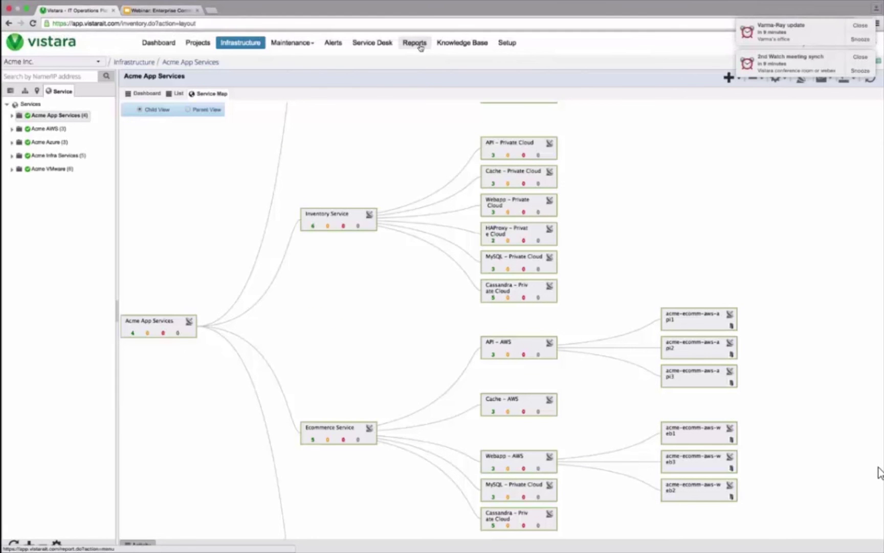
Step: Filter Reports to Executive Summary Report schedules and download Luminalto's June 2015 report
{"action": "left_click", "coordinate": [420, 46]}
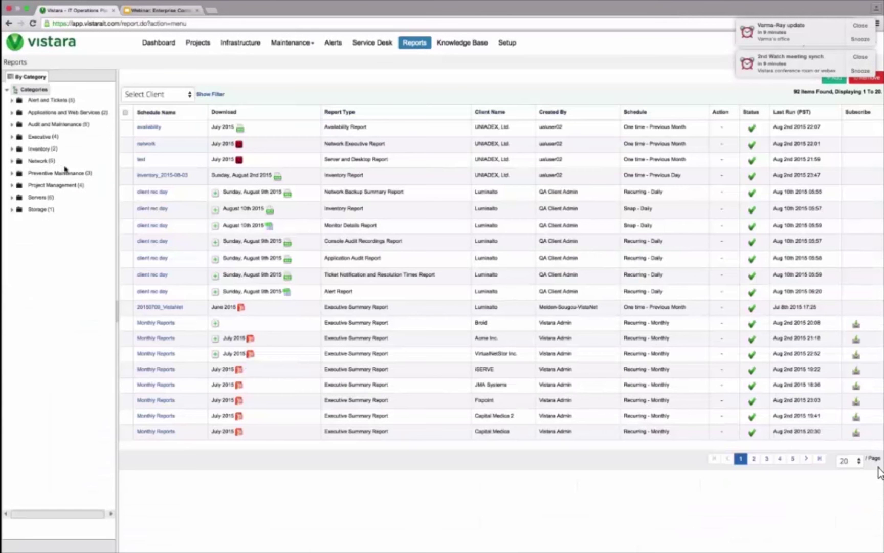
{"action": "left_click", "coordinate": [43, 137]}
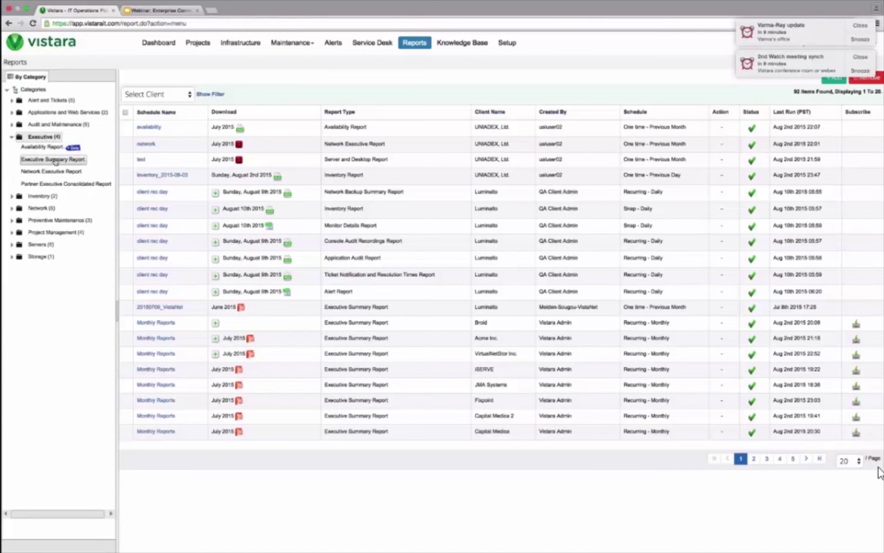
{"action": "left_click", "coordinate": [54, 160]}
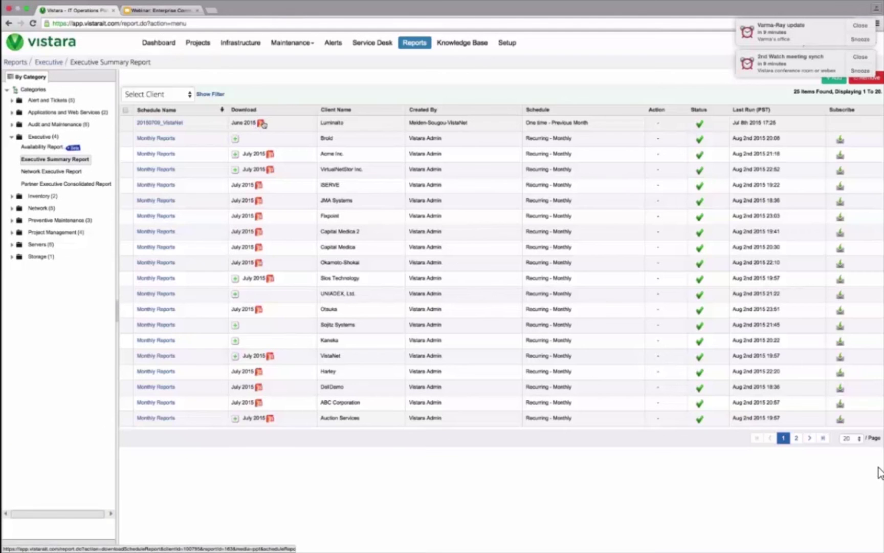
{"action": "left_click", "coordinate": [261, 123]}
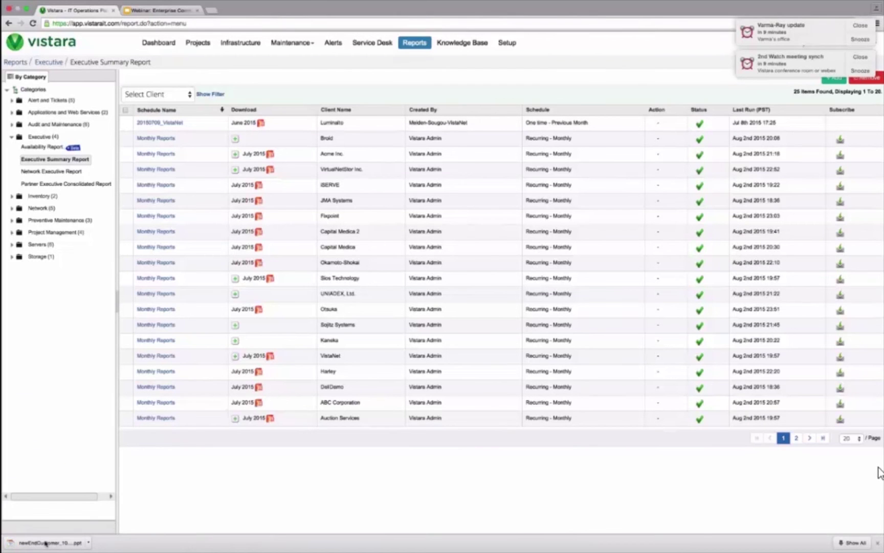
Step: Bring up the opened report, move the keychain prompt aside, and show slide 2, What's in the Report
{"action": "key", "text": "ctrl+Left"}
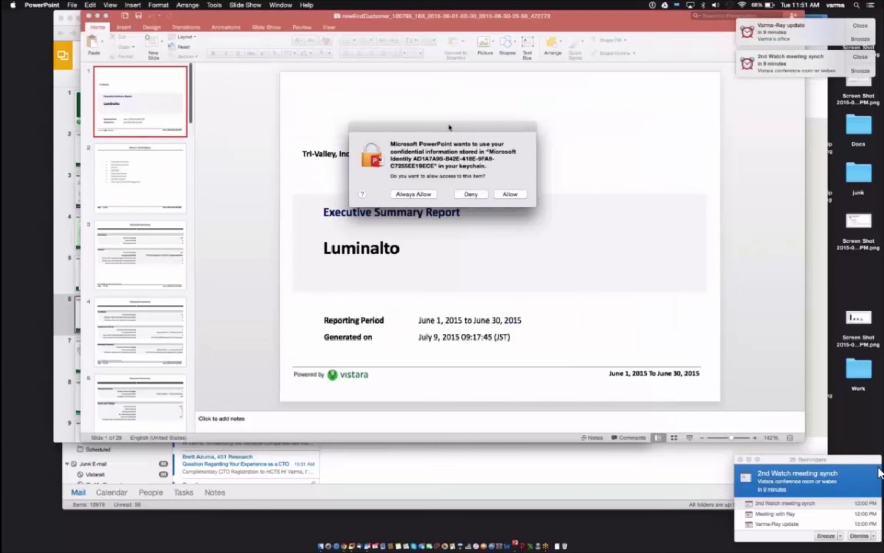
{"action": "left_click_drag", "start_coordinate": [452, 130], "coordinate": [863, 300]}
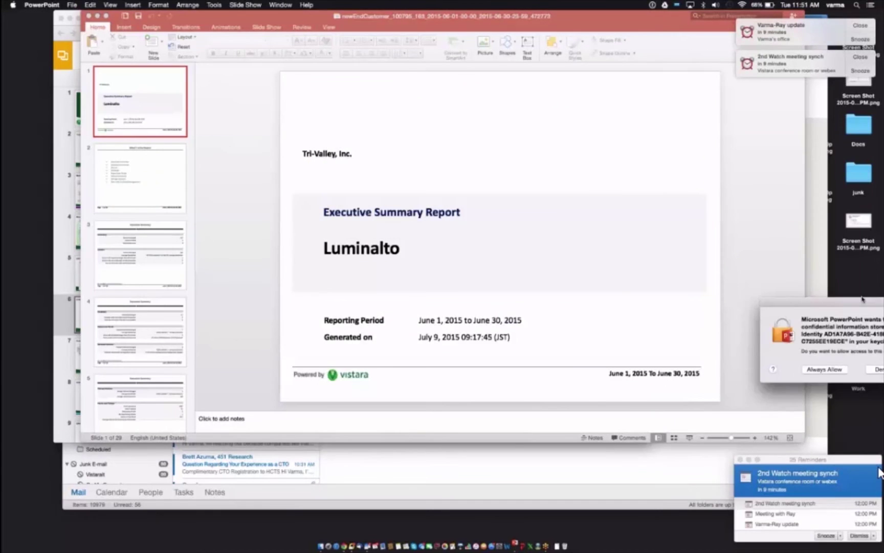
{"action": "left_click", "coordinate": [164, 165]}
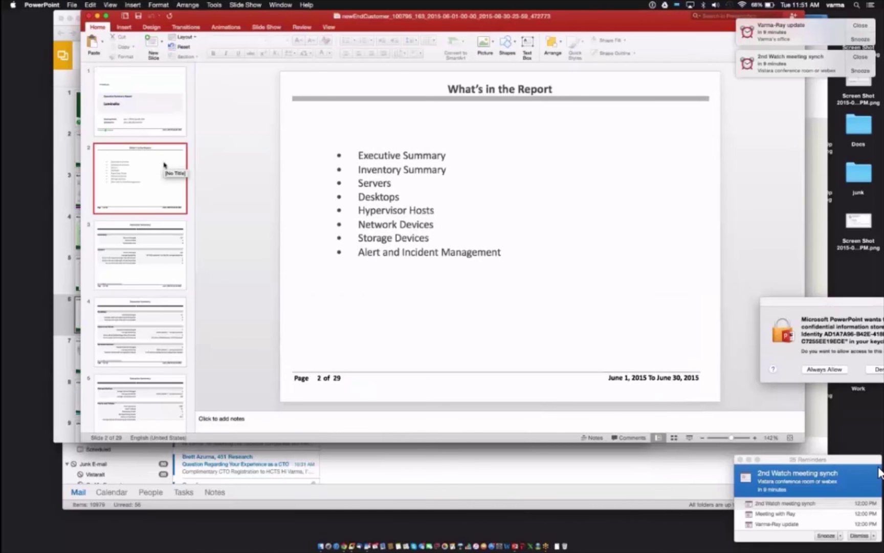
Step: Step through the slides from Executive Summary to Network Devices Availability
{"action": "key", "text": "Down"}
{"action": "key", "text": "Down"}
{"action": "key", "text": "Down"}
{"action": "key", "text": "Down"}
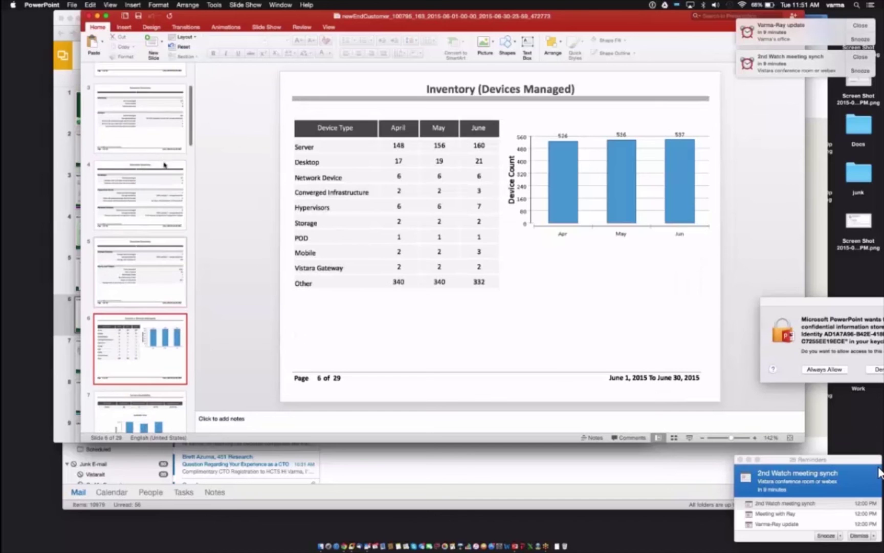
{"action": "key", "text": "Down"}
{"action": "key", "text": "Down"}
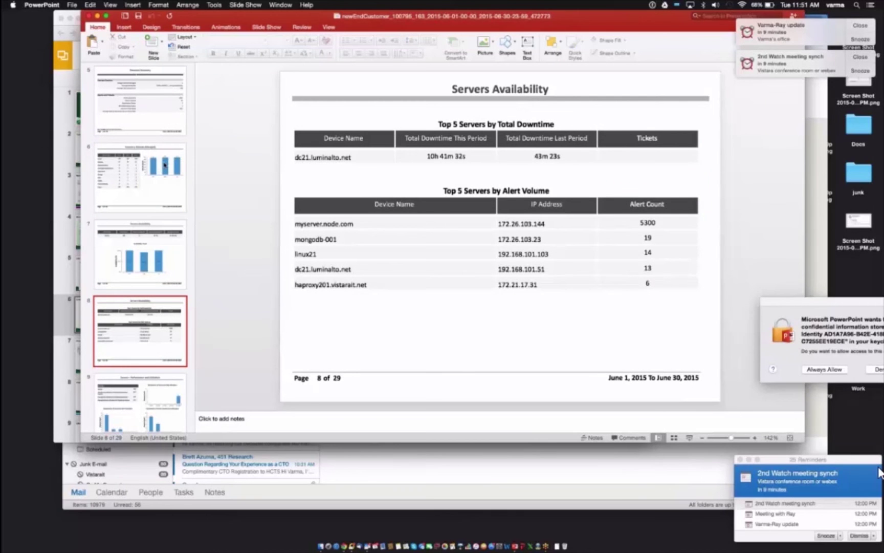
{"action": "key", "text": "Down"}
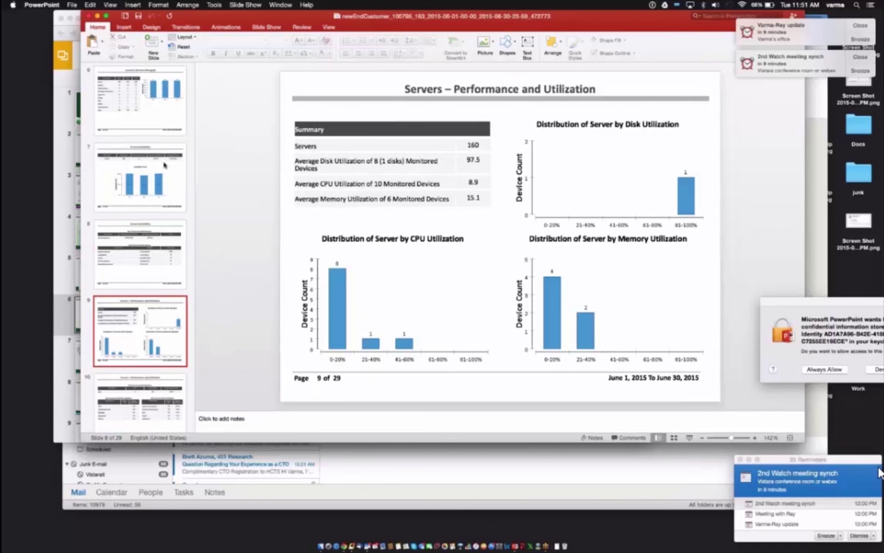
{"action": "key", "text": "Down"}
{"action": "key", "text": "Down"}
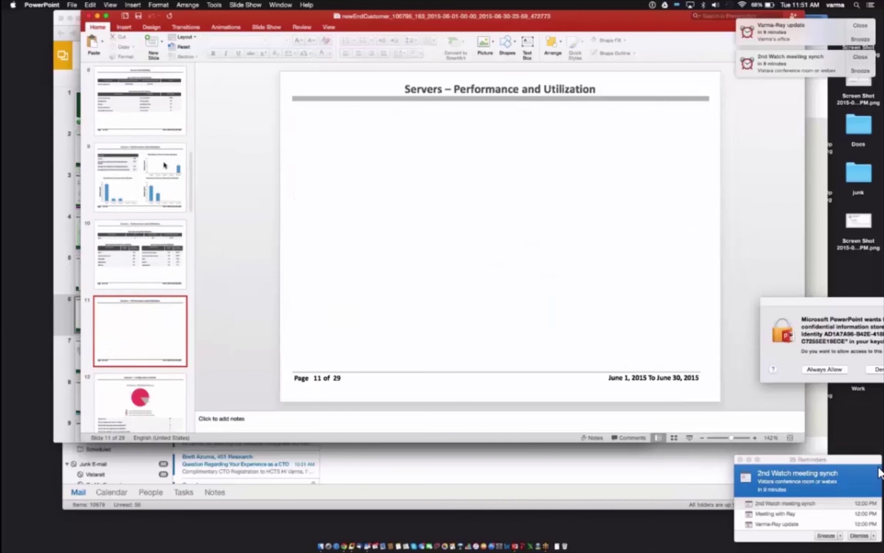
{"action": "key", "text": "Down"}
{"action": "key", "text": "Down"}
{"action": "key", "text": "Down"}
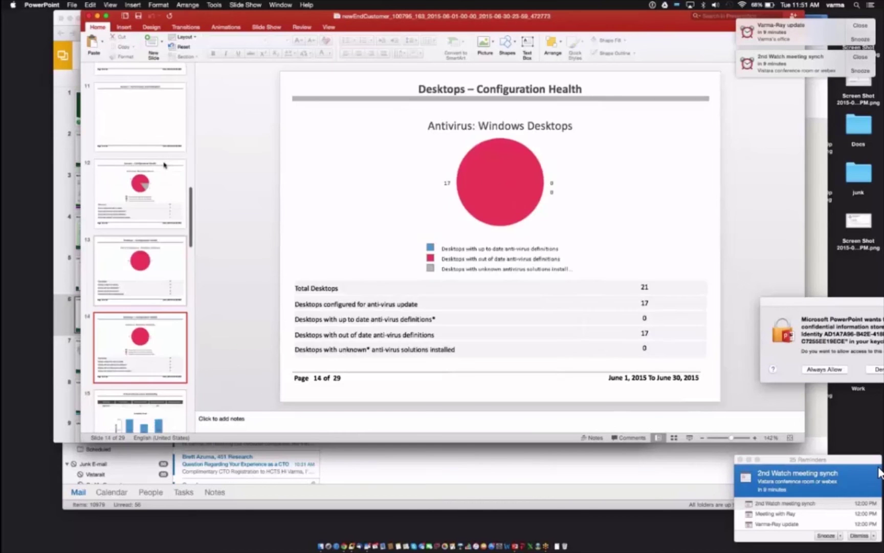
{"action": "key", "text": "Down"}
{"action": "key", "text": "Down"}
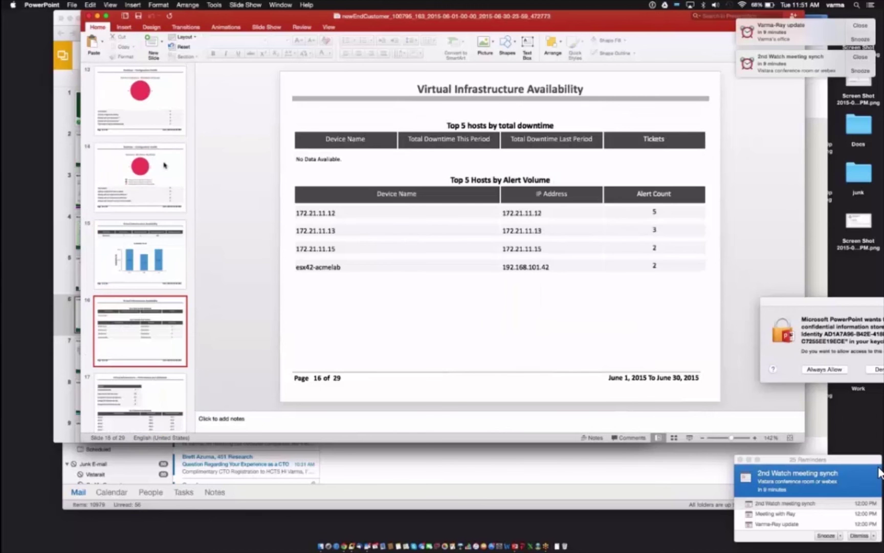
{"action": "key", "text": "Down"}
{"action": "key", "text": "Down"}
{"action": "key", "text": "Down"}
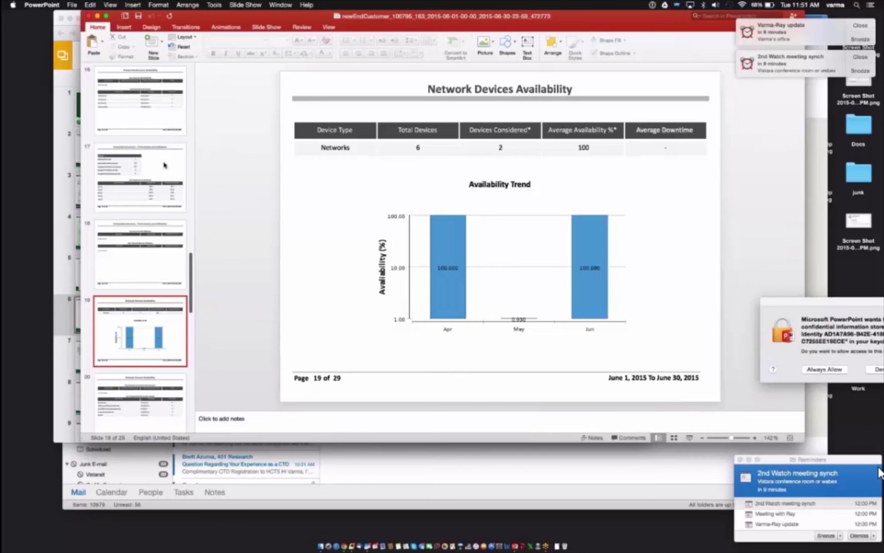
{"action": "key", "text": "super+Tab"}
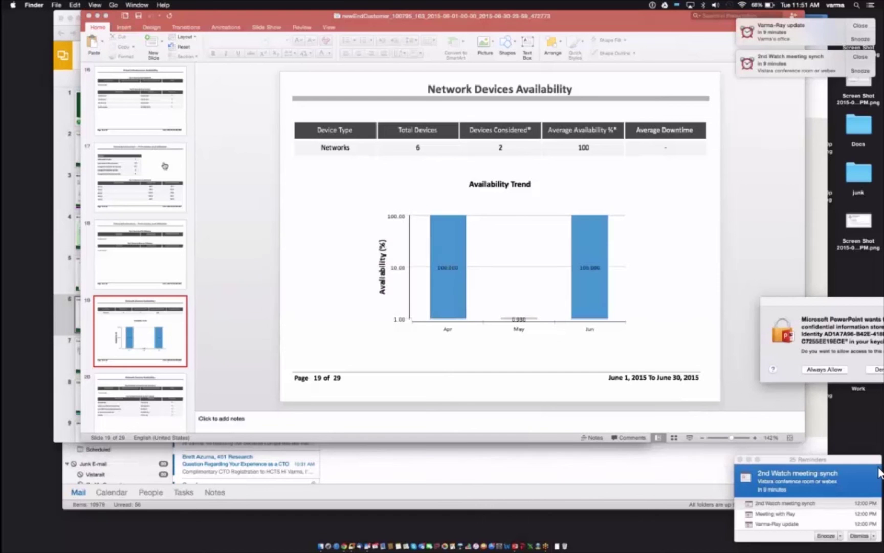
Step: Switch back to Chrome showing the Enterprise Command Center webinar deck in Google Slides
{"action": "key", "text": "super+Tab"}
{"action": "key", "text": "super+Tab"}
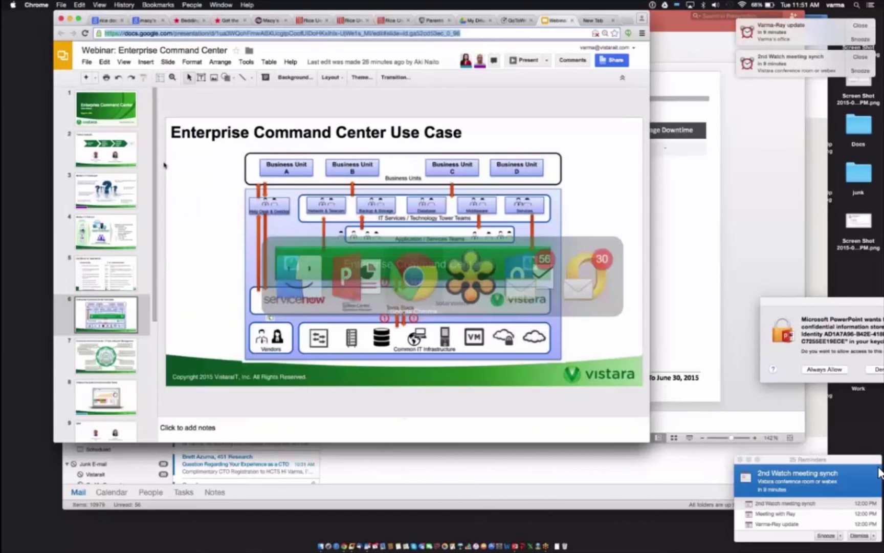